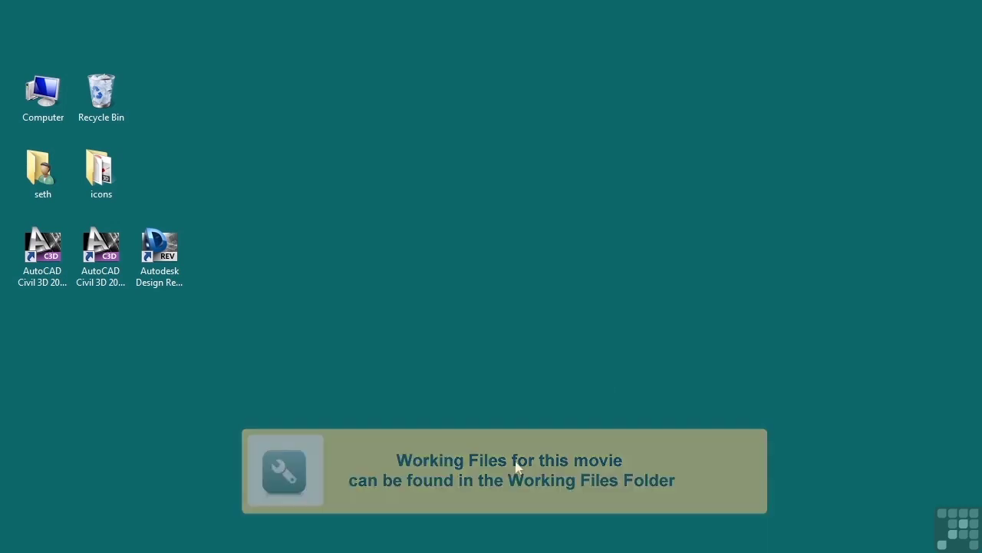
# Switch to Windows Explorer showing the Learning AutoCAD Civil 3D Drawings folder.
pyautogui.hotkey('alt', 'Tab')
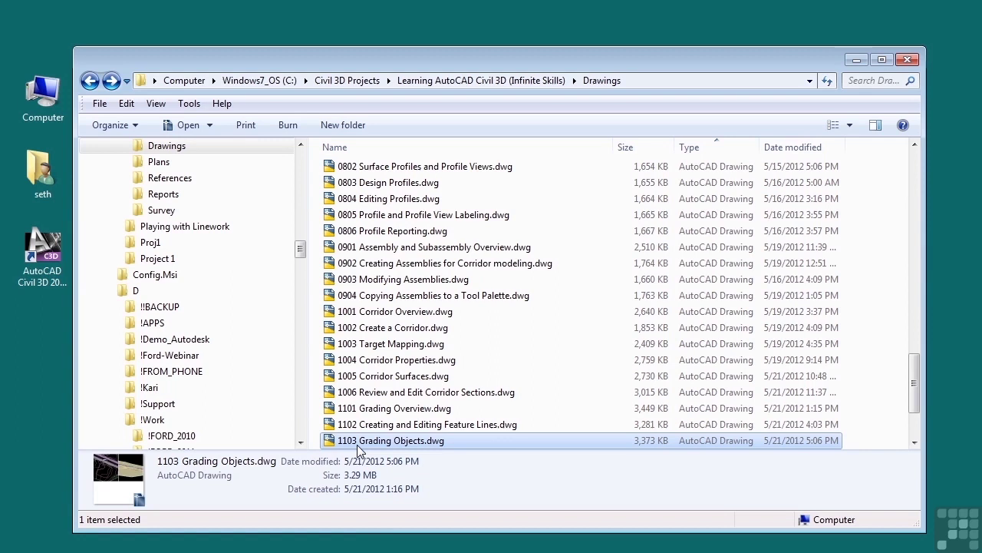
# Open the drawing and review the Basic Set criteria under Settings > Grading > Grading Criteria Sets.
pyautogui.click(856, 59)
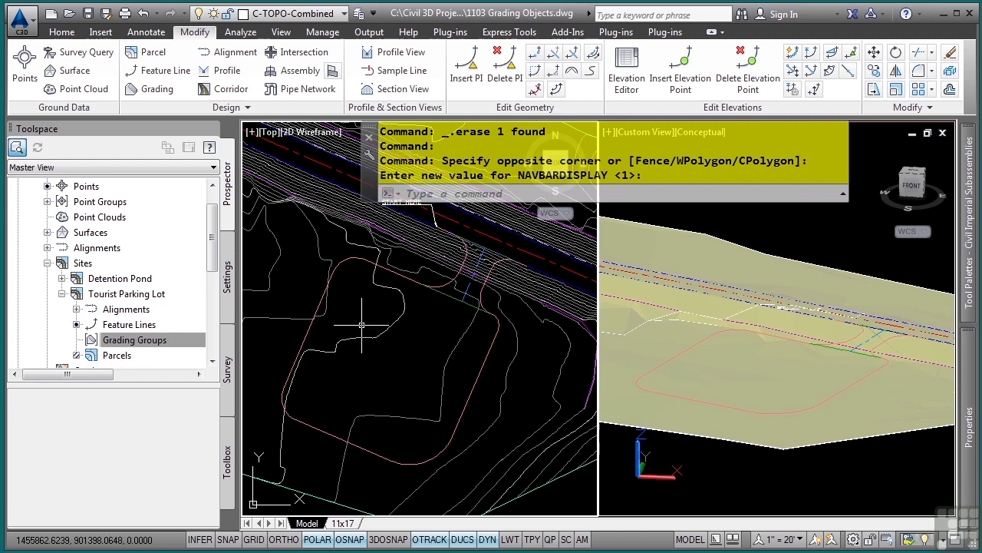
pyautogui.click(229, 296)
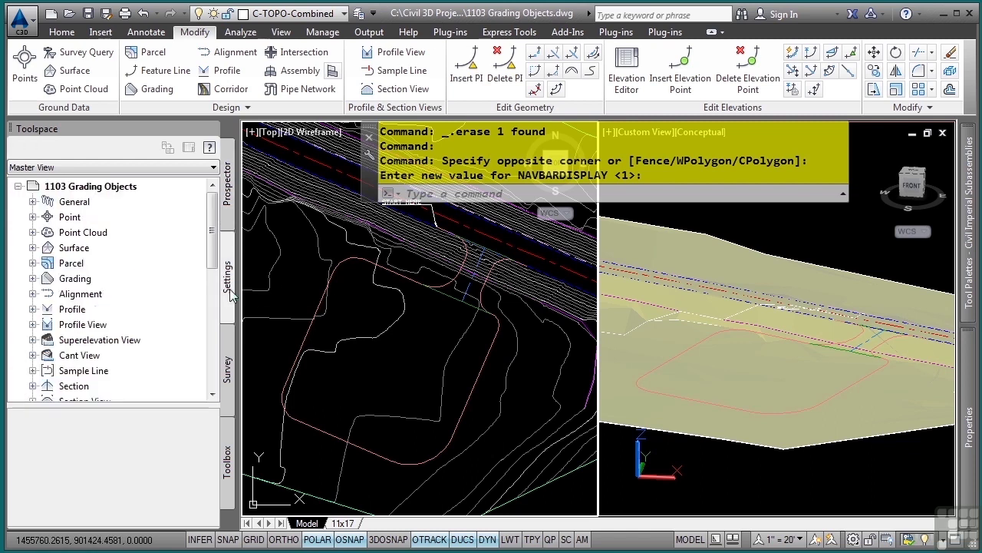
pyautogui.click(33, 280)
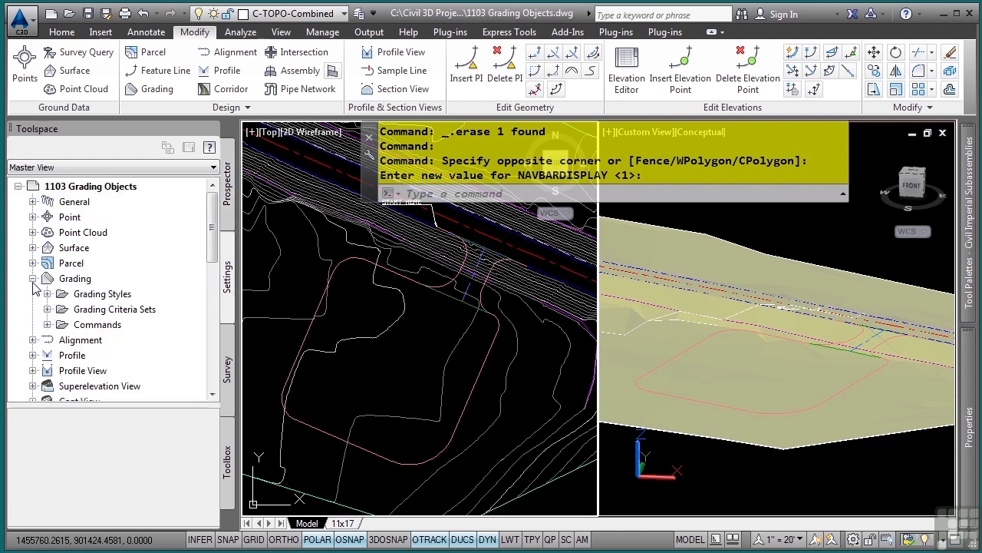
pyautogui.click(47, 310)
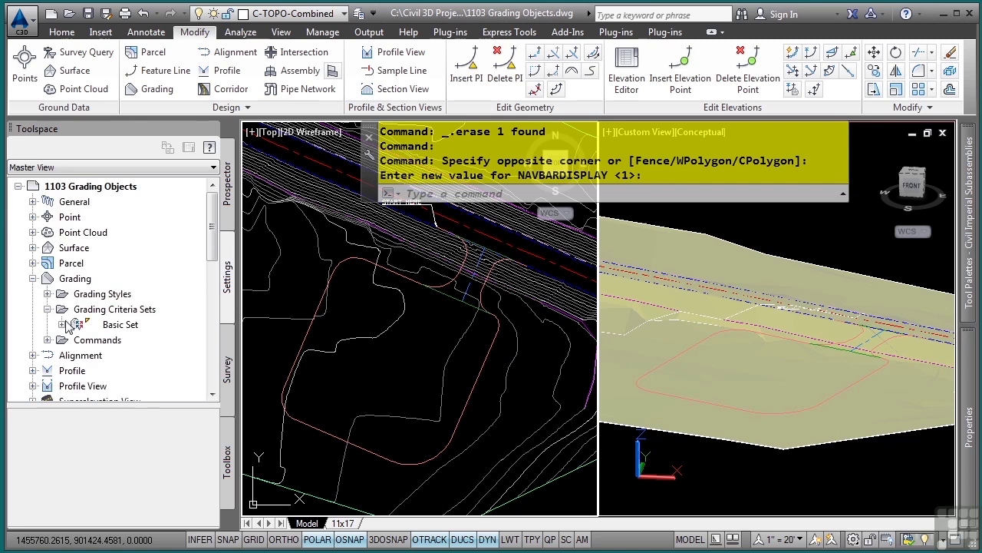
pyautogui.click(62, 324)
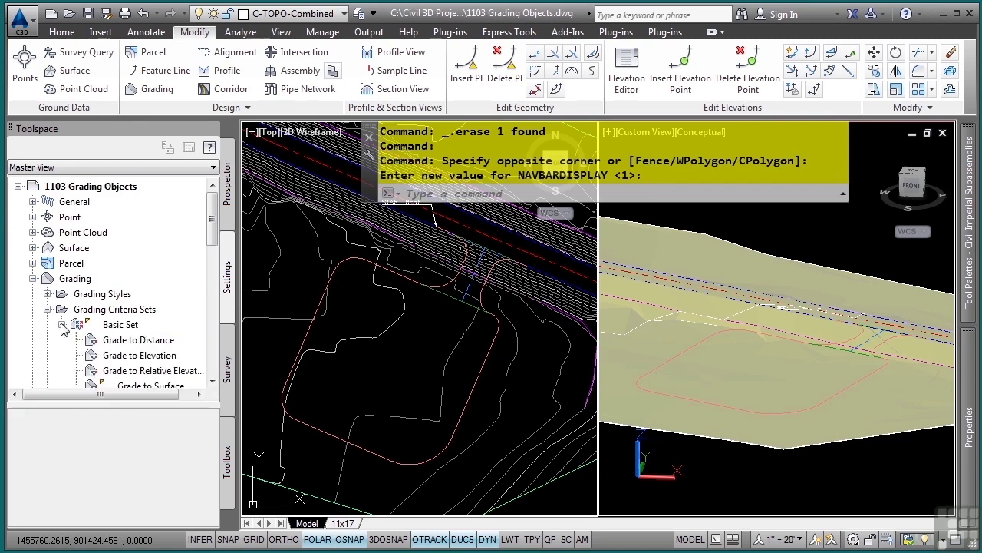
pyautogui.scroll(-2, 75, 328)
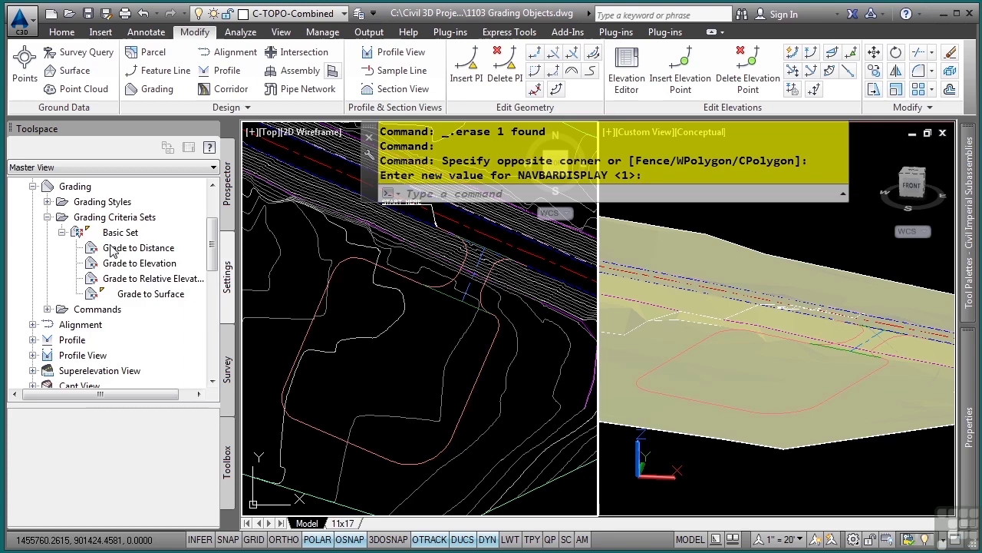
pyautogui.click(48, 217)
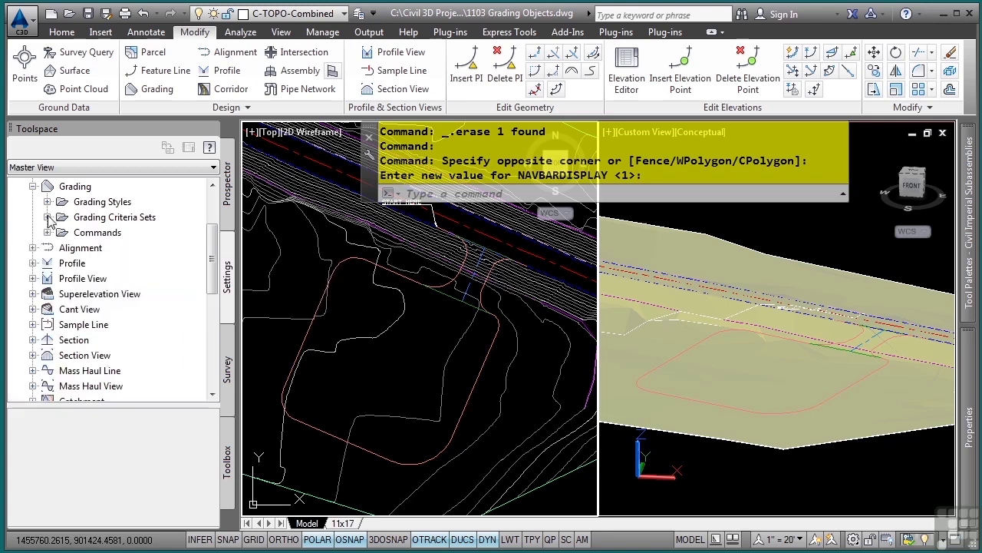
# Back in Prospector, select the parking-area feature line in the drawing.
pyautogui.click(228, 194)
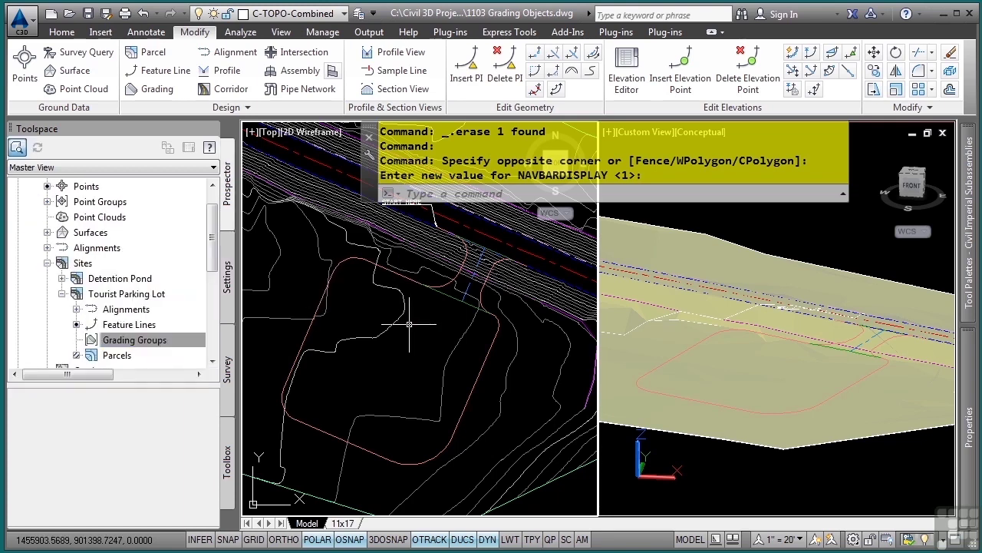
pyautogui.moveTo(409, 325)
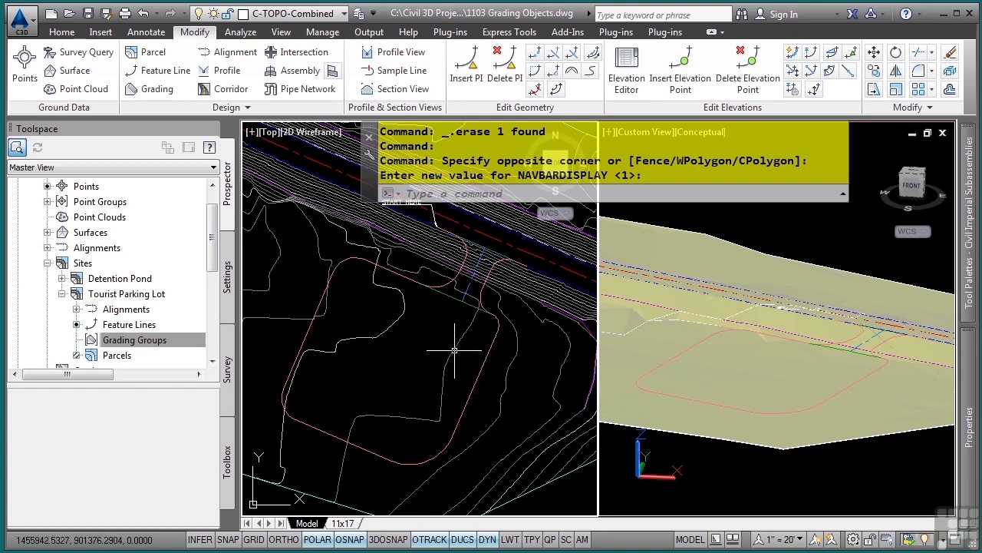
pyautogui.moveTo(452, 350)
pyautogui.moveTo(489, 354)
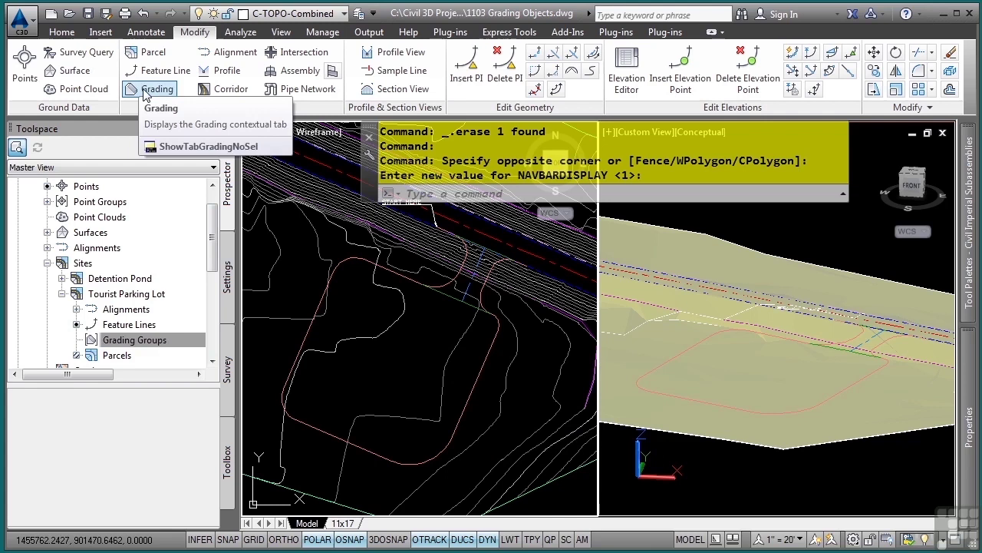
pyautogui.click(480, 371)
# Bring up the Grading Creation Tools toolbar and place it lower over the drawing.
pyautogui.moveTo(377, 336)
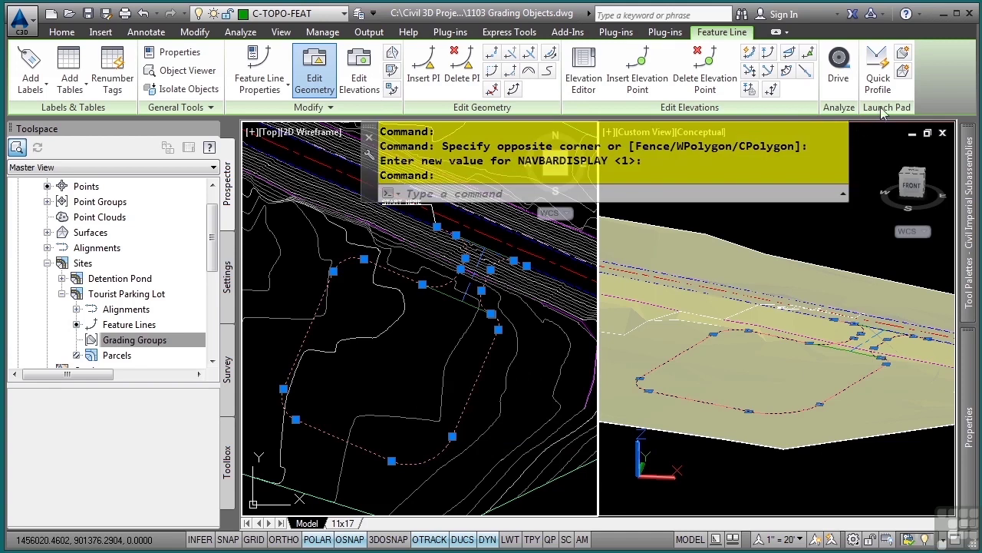
pyautogui.click(903, 52)
pyautogui.moveTo(687, 202); pyautogui.dragTo(614, 265)
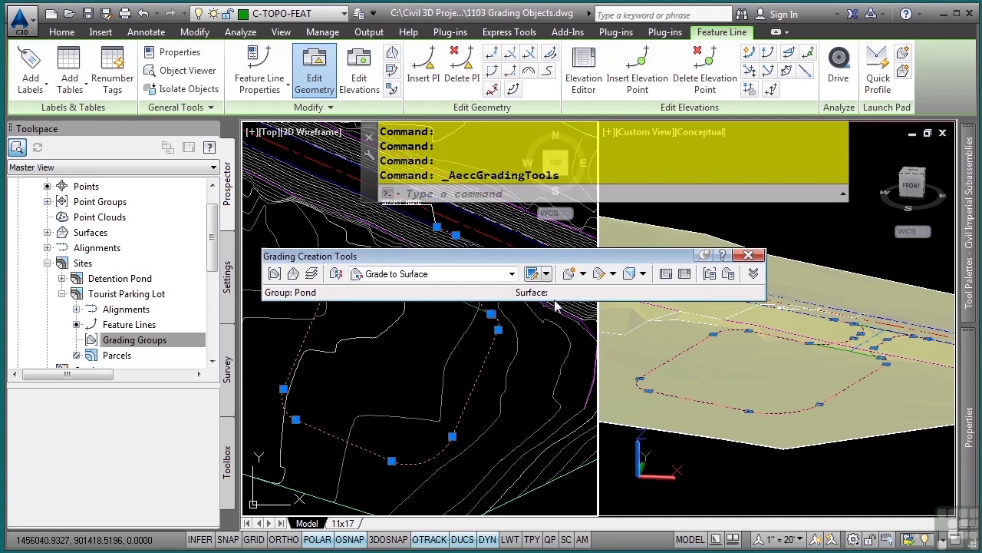
# Add a grading group named Parking Lot to the Tourist Parking Lot site and set it current.
pyautogui.click(276, 280)
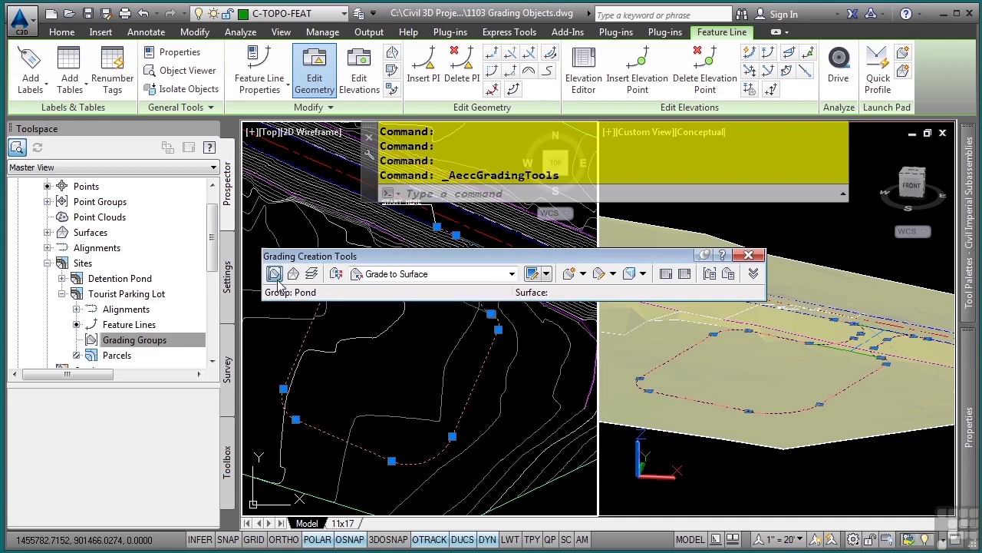
pyautogui.click(519, 84)
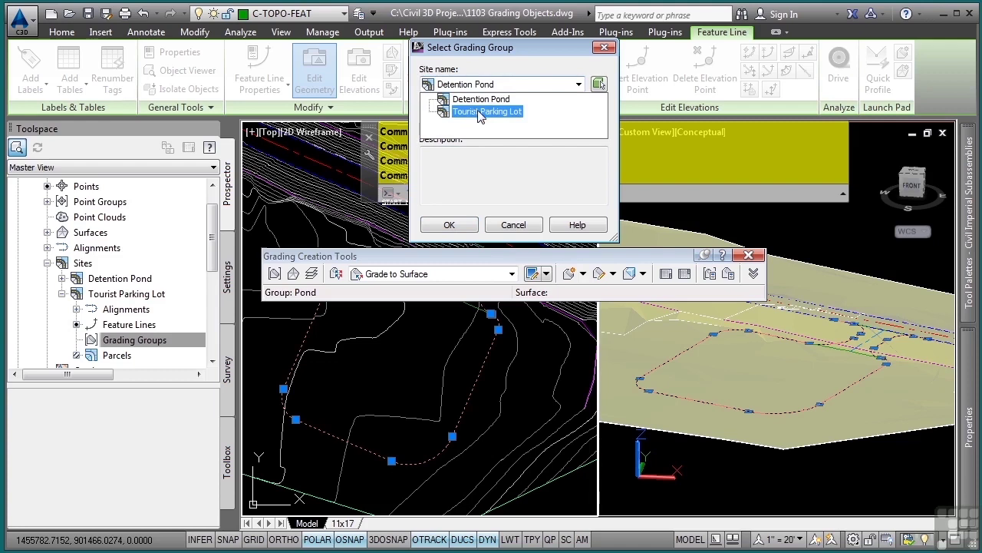
pyautogui.click(486, 111)
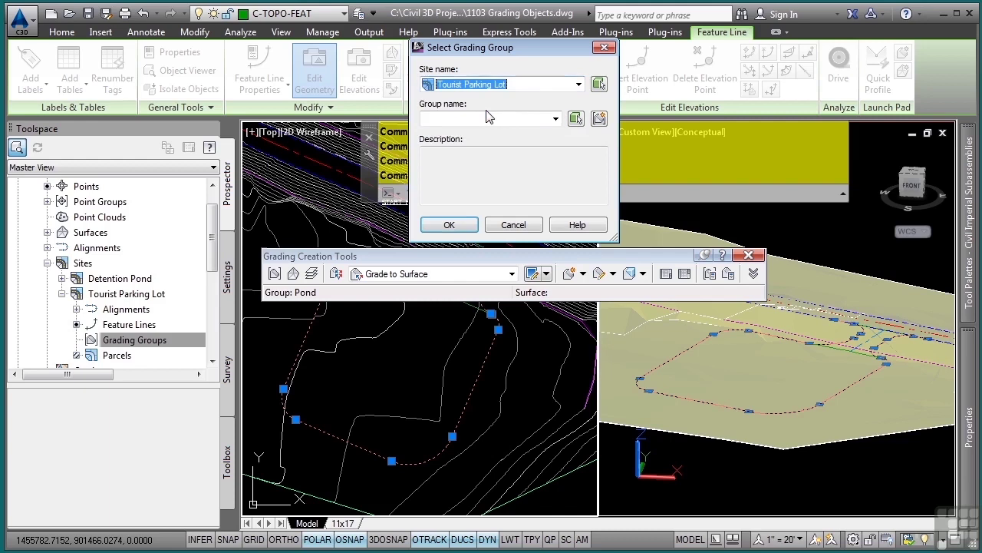
pyautogui.click(540, 119)
pyautogui.click(539, 121)
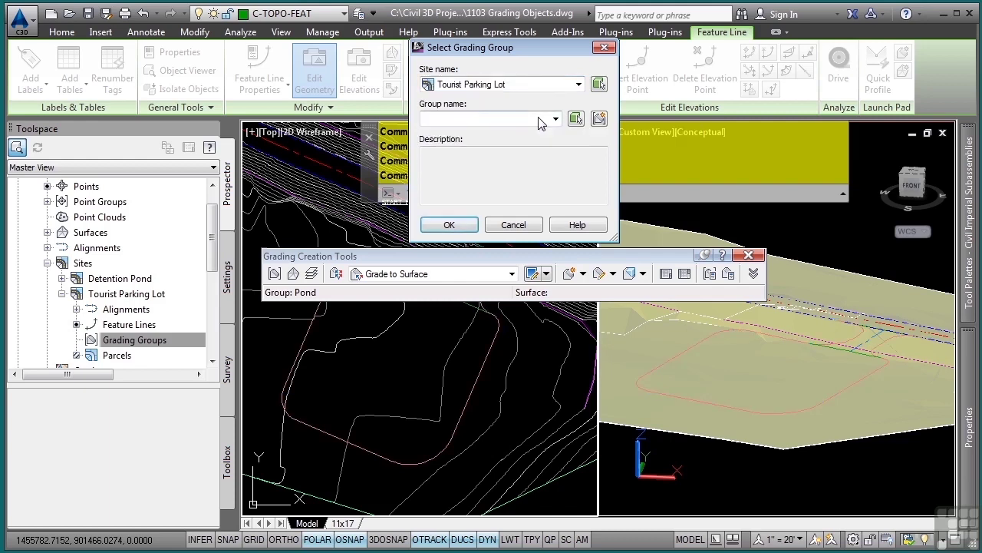
pyautogui.click(598, 119)
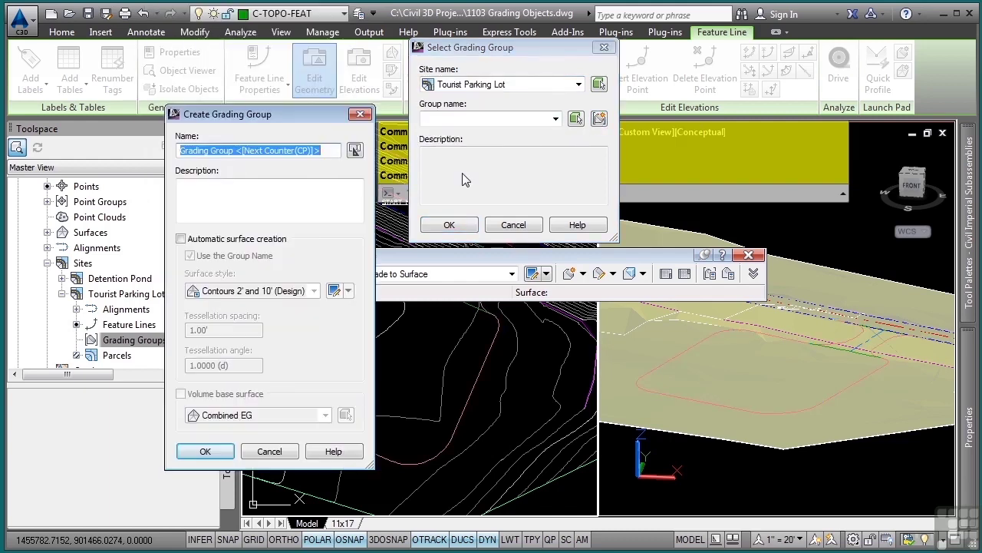
pyautogui.write('Parking Lot')
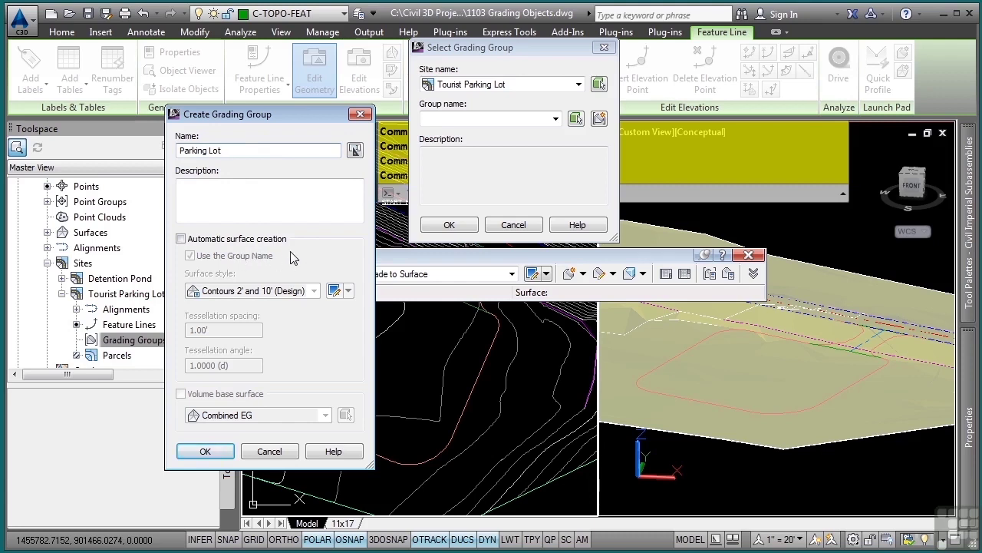
pyautogui.click(205, 451)
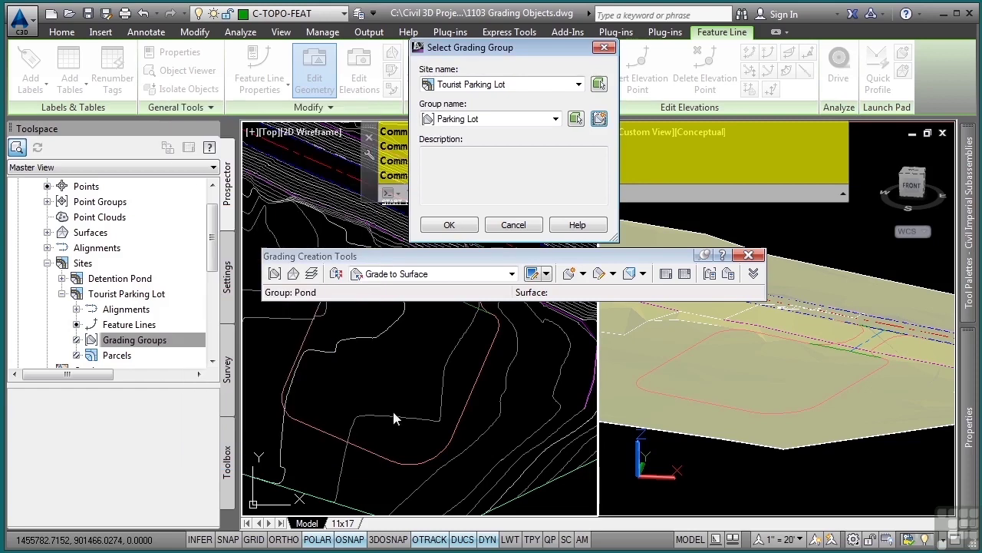
pyautogui.click(459, 230)
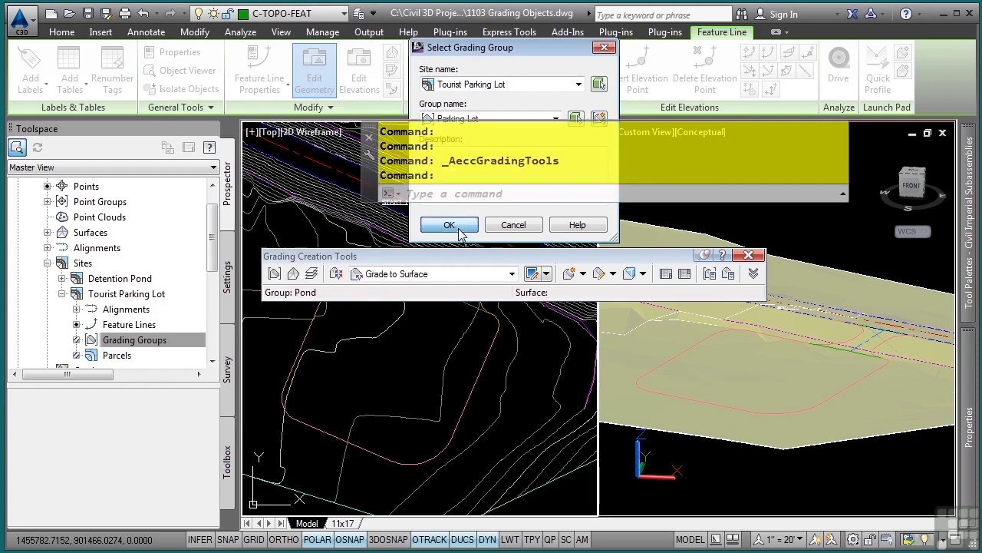
# Target the Combined EG surface with Grade to Distance criteria and start Create Grading.
pyautogui.click(293, 273)
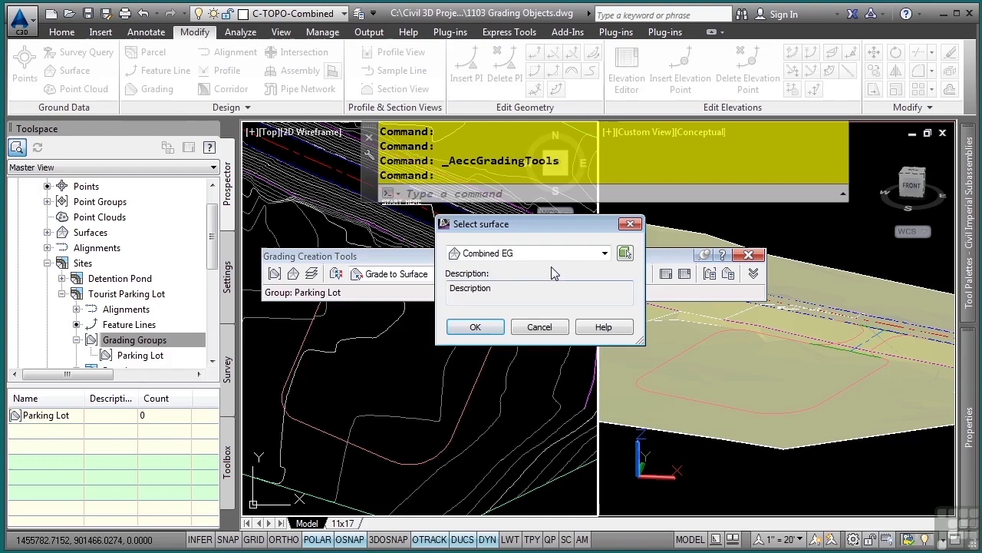
pyautogui.click(483, 330)
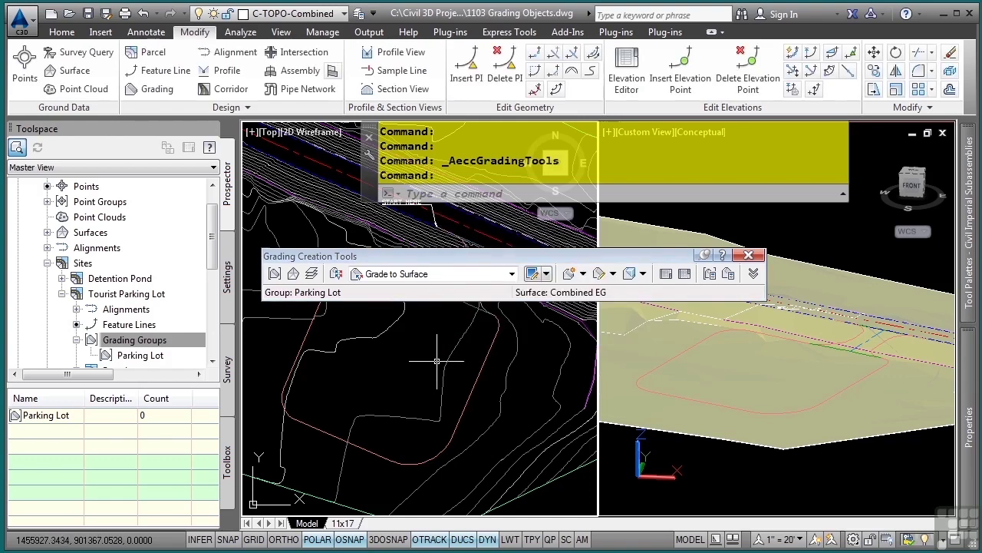
pyautogui.click(463, 275)
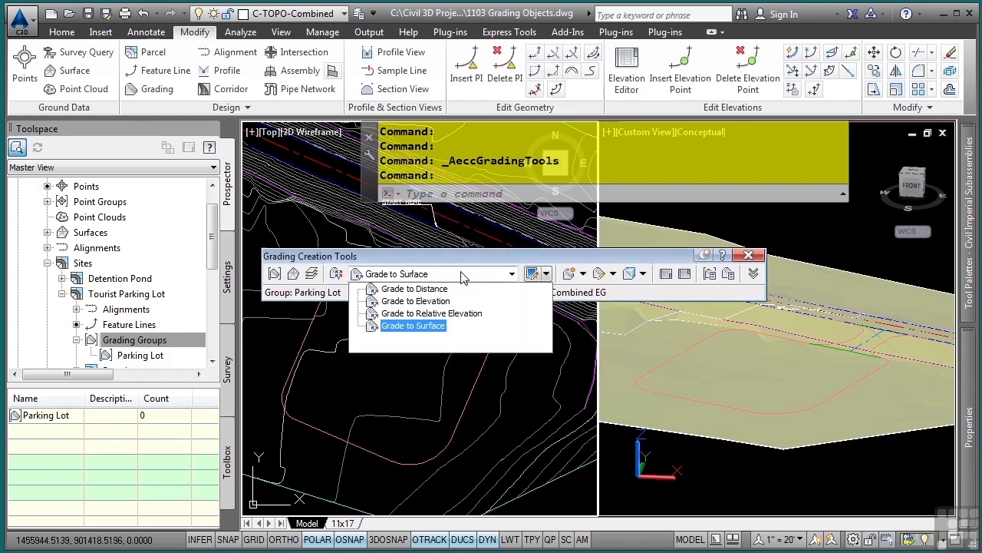
pyautogui.click(416, 290)
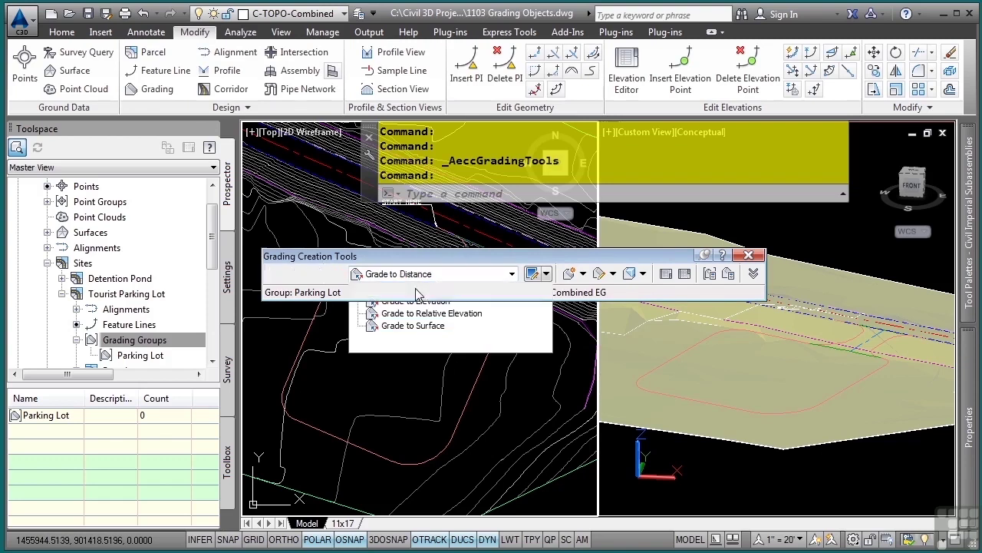
pyautogui.click(583, 274)
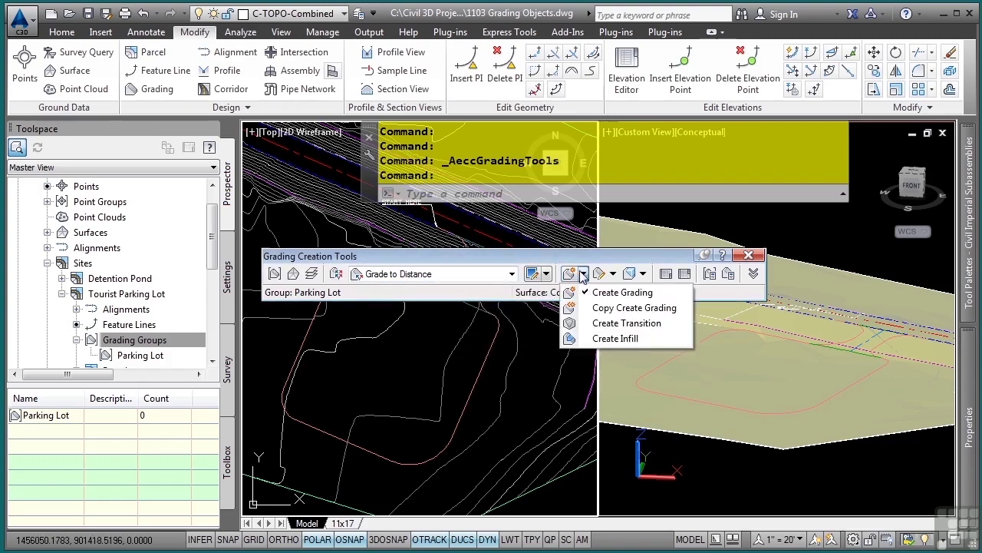
pyautogui.click(605, 296)
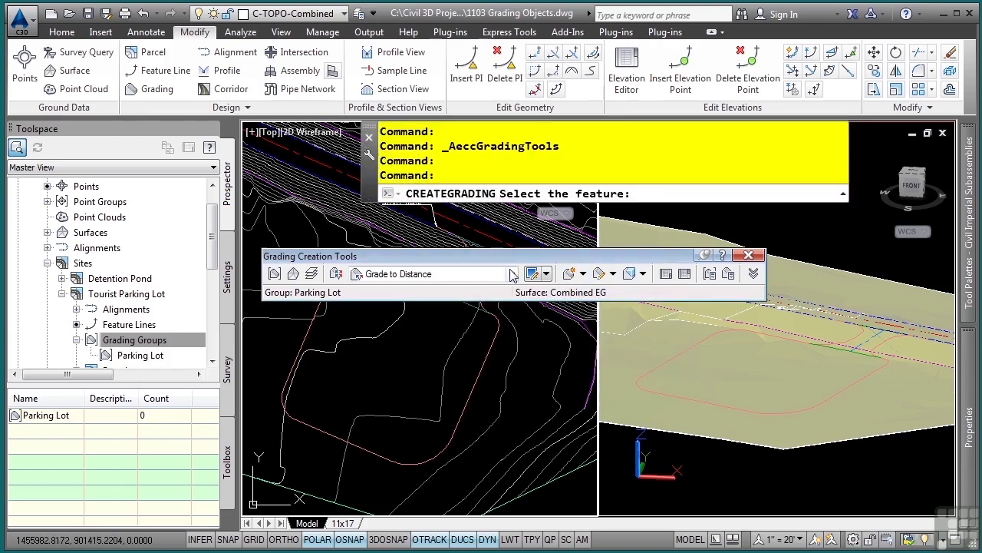
# Grade the full length of the parking-lot feature line 5 feet out at a 6% grade.
pyautogui.moveTo(516, 264)
pyautogui.mouseDown()
pyautogui.moveTo(336, 133)
pyautogui.moveTo(329, 109)
pyautogui.mouseUp()
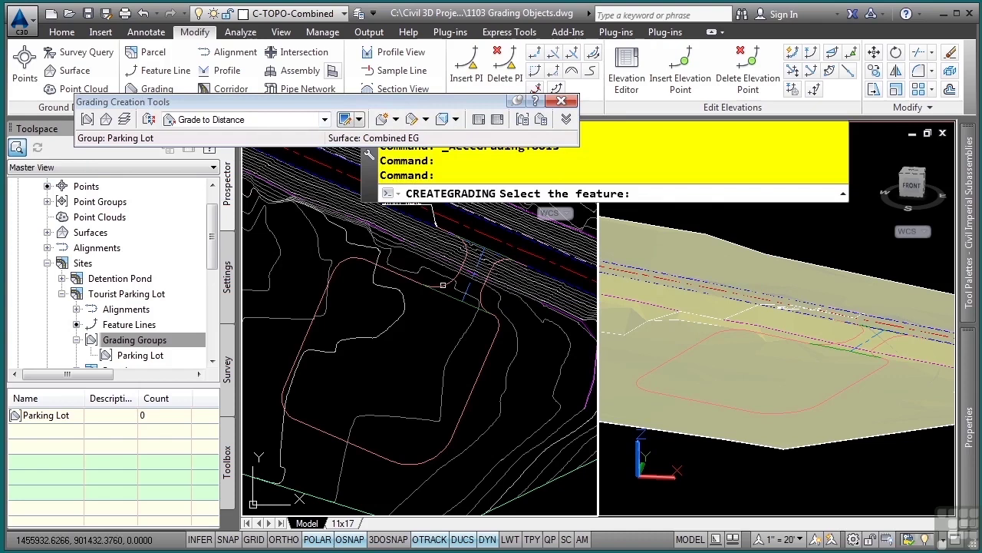
pyautogui.click(492, 361)
pyautogui.click(526, 398)
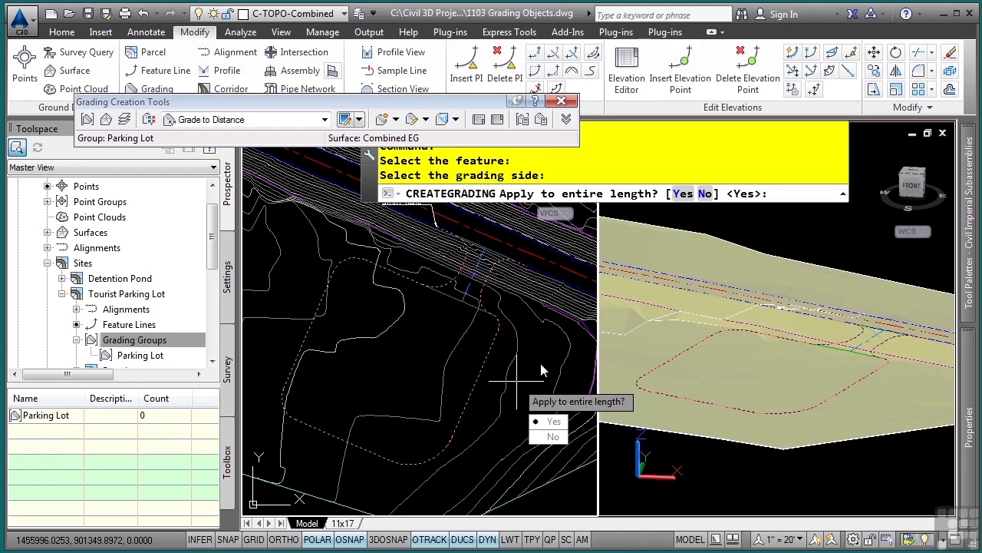
pyautogui.click(551, 420)
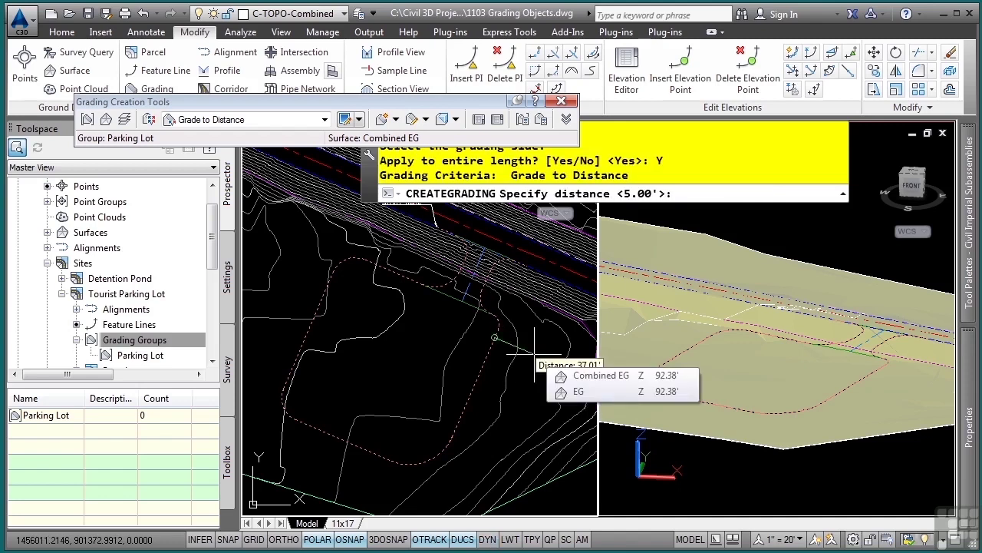
pyautogui.write('5')
pyautogui.press('Return')
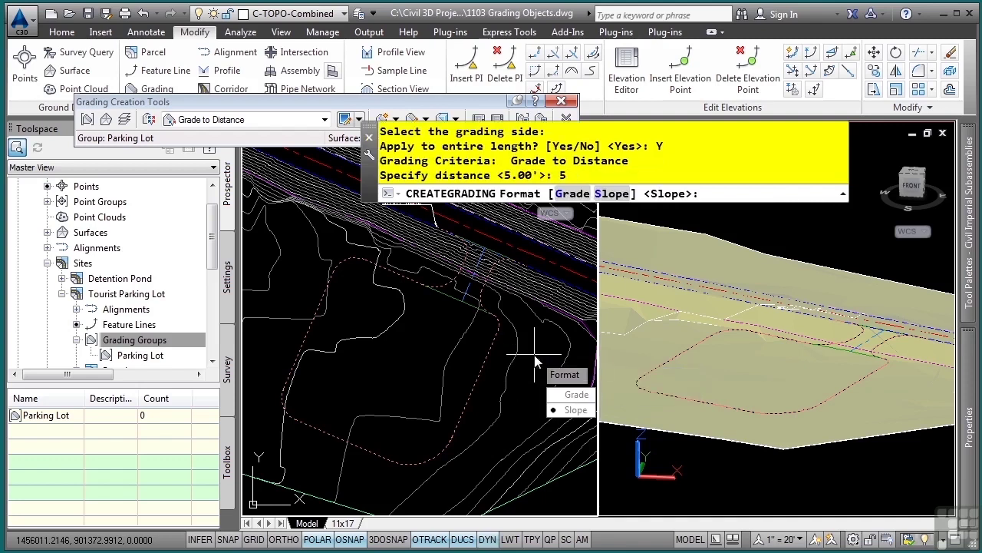
pyautogui.click(574, 395)
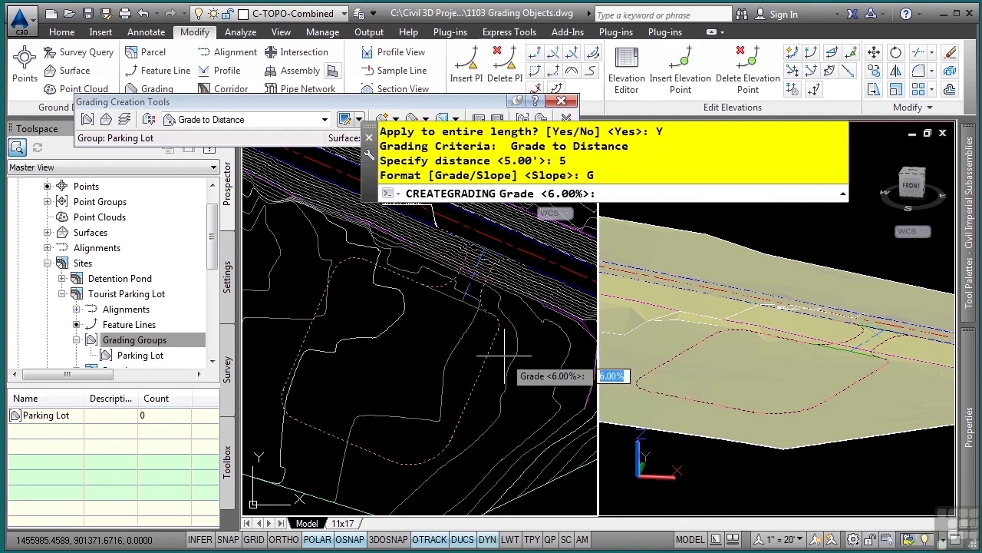
pyautogui.write('6')
pyautogui.press('Return')
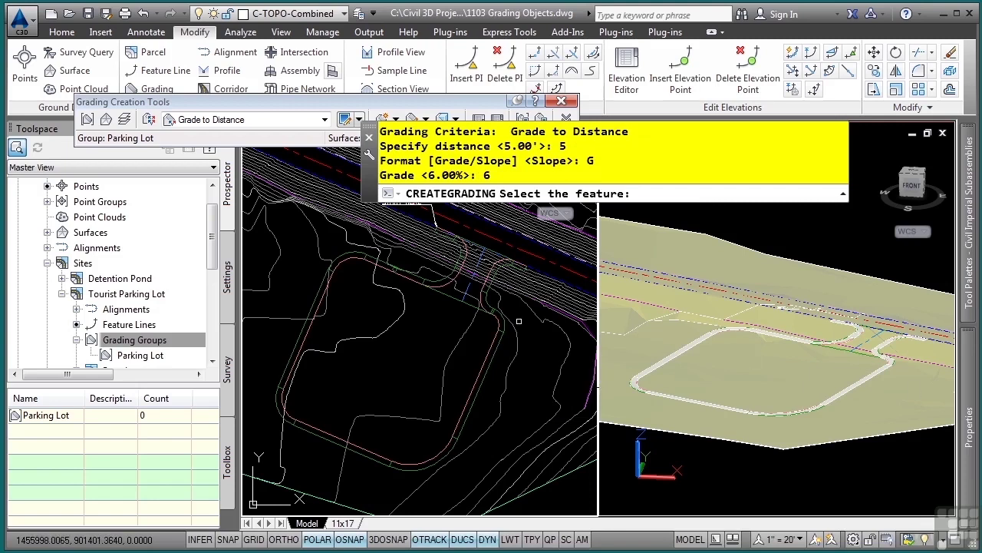
pyautogui.scroll(2, 504, 306)
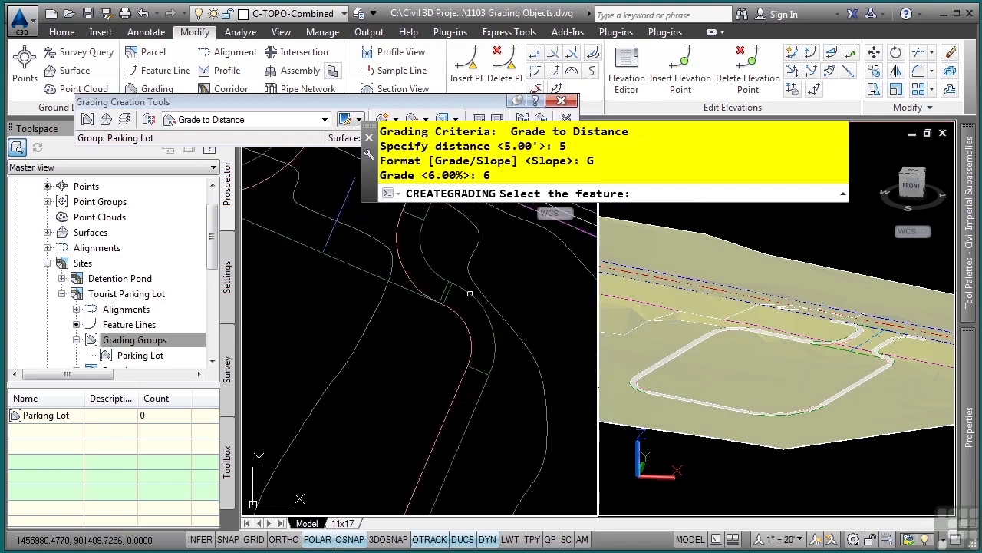
# Use Delete Grading to remove the 5-foot, 6% grading around the parking lot.
pyautogui.scroll(1, 470, 289)
pyautogui.scroll(-2, 470, 289)
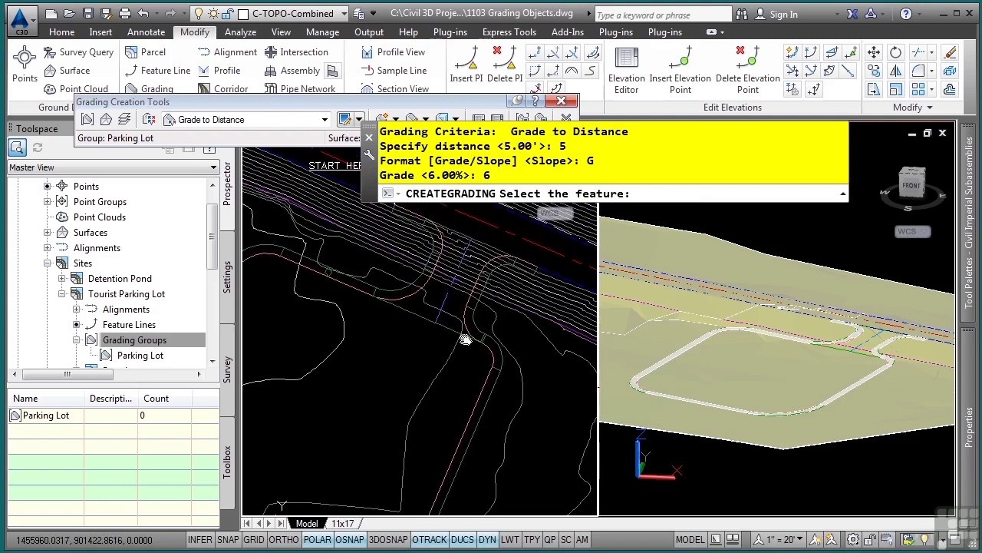
pyautogui.click(371, 107)
pyautogui.moveTo(371, 108); pyautogui.dragTo(389, 187)
pyautogui.click(443, 198)
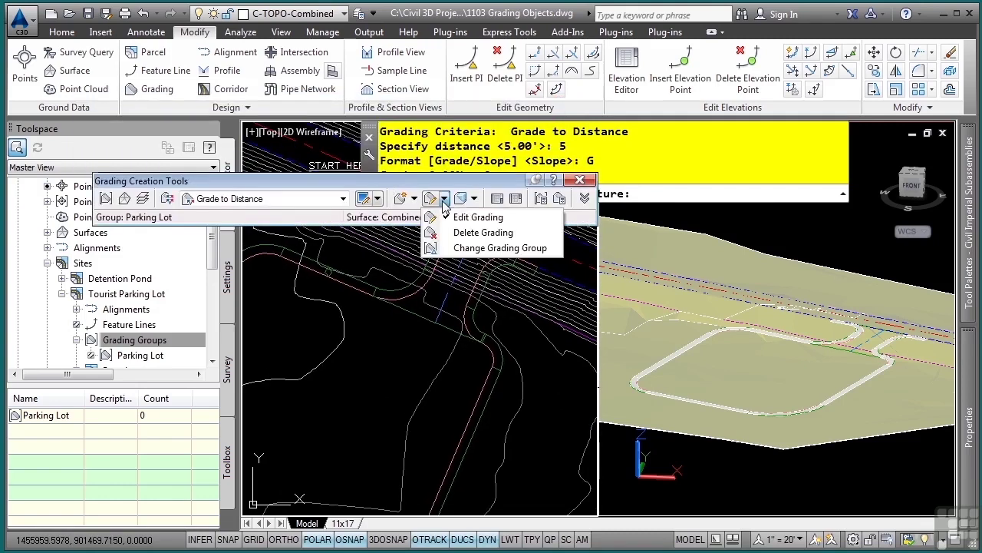
pyautogui.click(469, 233)
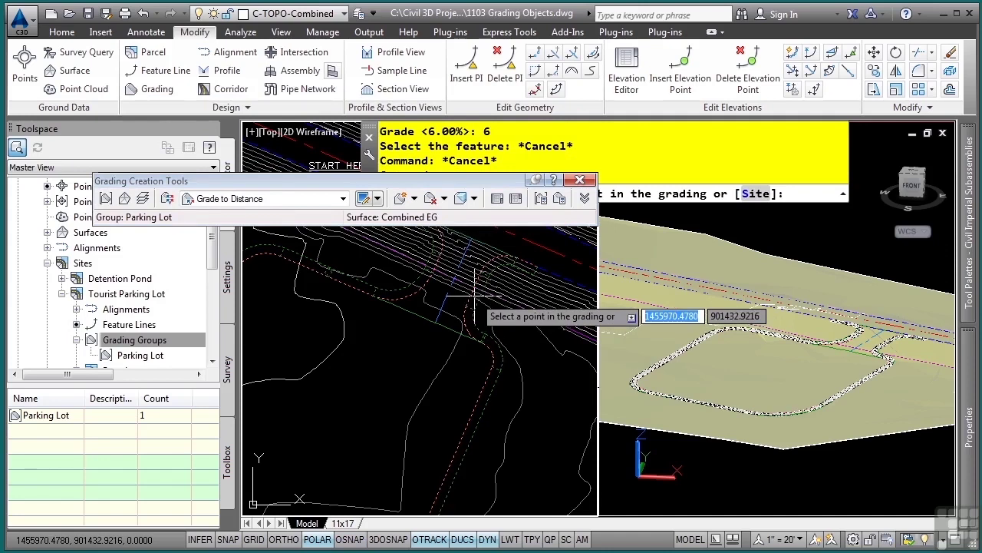
pyautogui.click(474, 296)
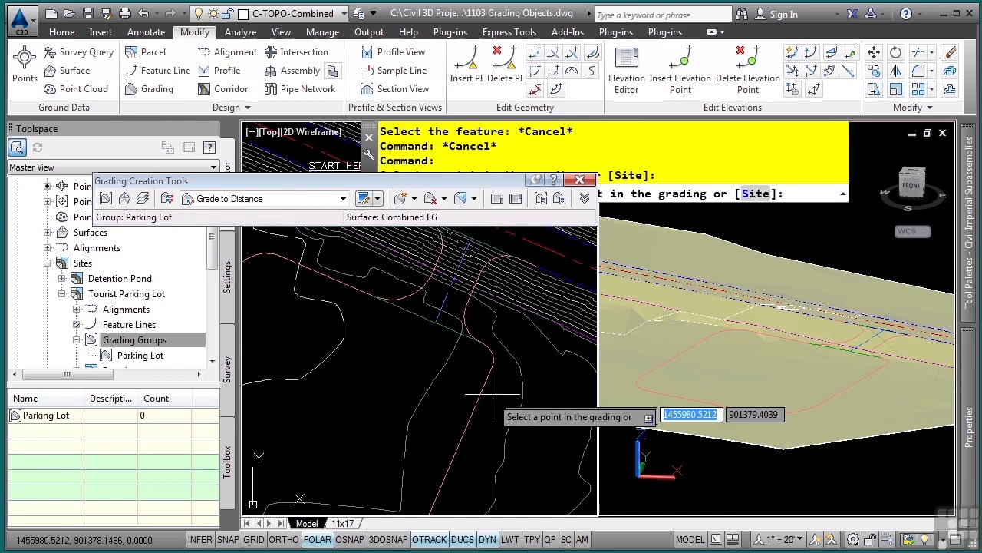
# Switch the grading criteria to Grade to Surface and start Create Grading.
pyautogui.click(294, 200)
pyautogui.click(224, 250)
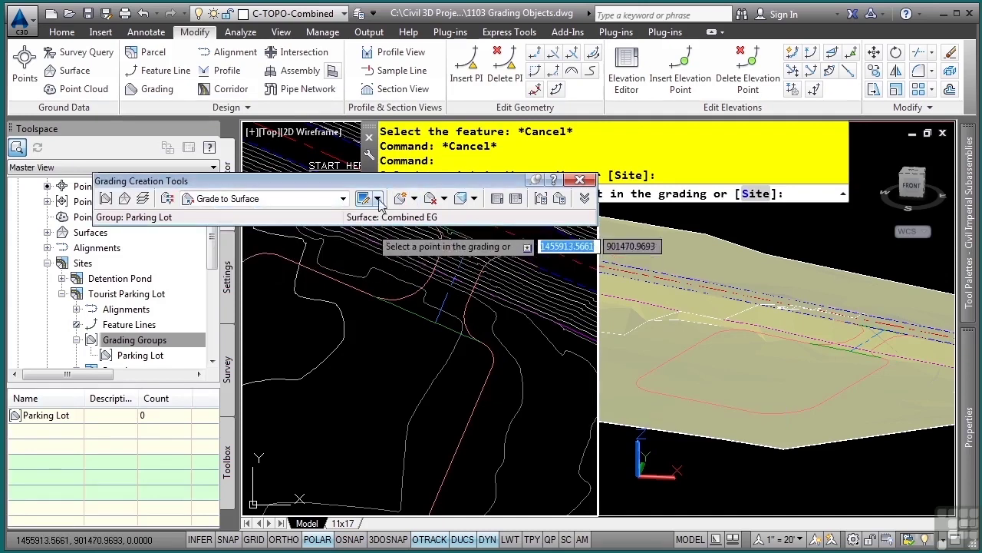
pyautogui.click(414, 199)
pyautogui.click(436, 215)
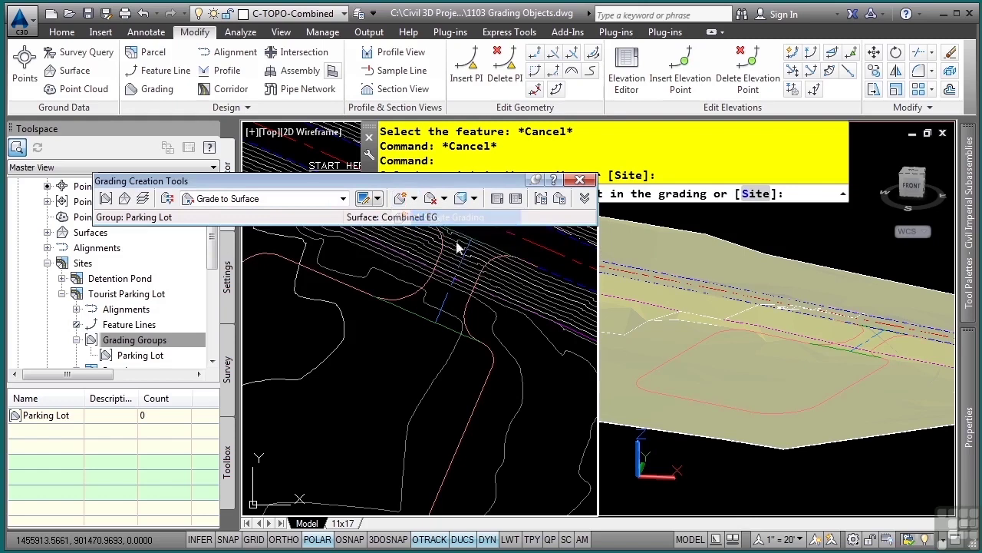
pyautogui.moveTo(446, 186); pyautogui.dragTo(422, 136)
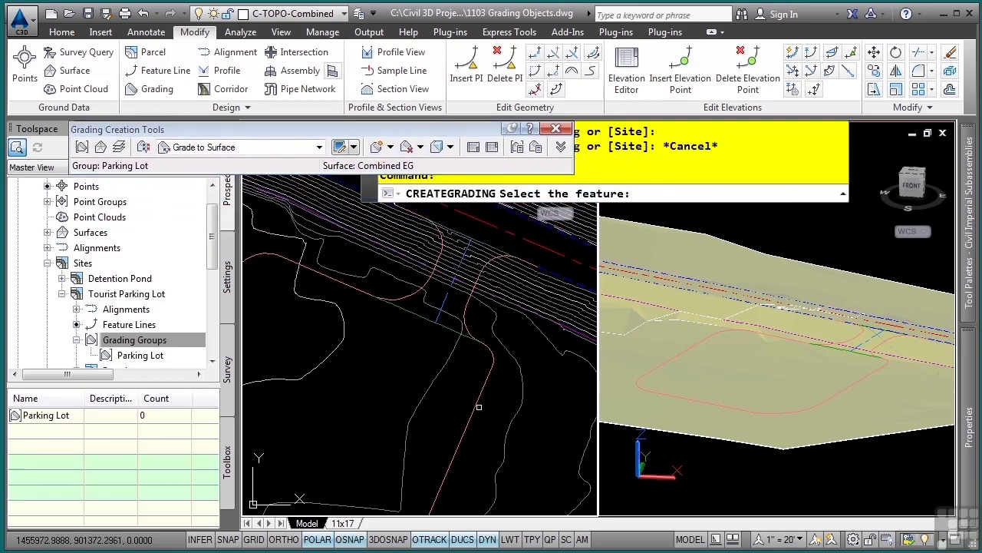
# Grade the whole parking-lot feature line to Combined EG with 4:1 cut and fill slopes.
pyautogui.click(474, 415)
pyautogui.scroll(-3, 488, 430)
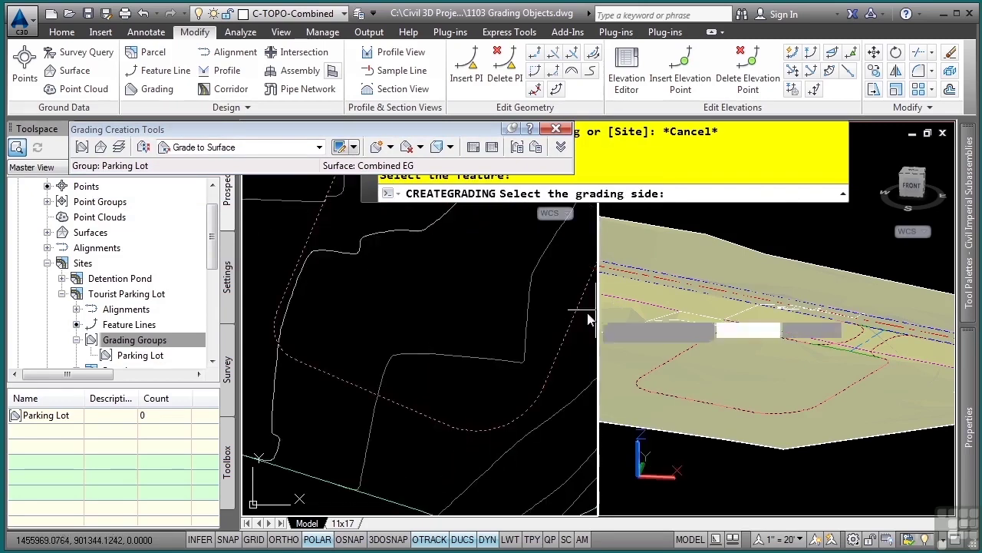
pyautogui.moveTo(485, 370); pyautogui.dragTo(397, 413, button='middle')
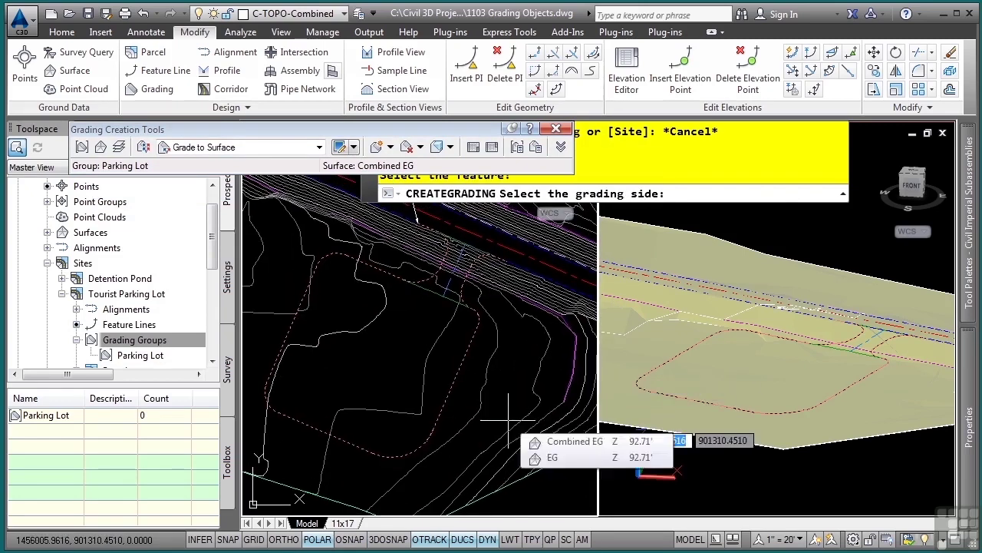
pyautogui.click(474, 357)
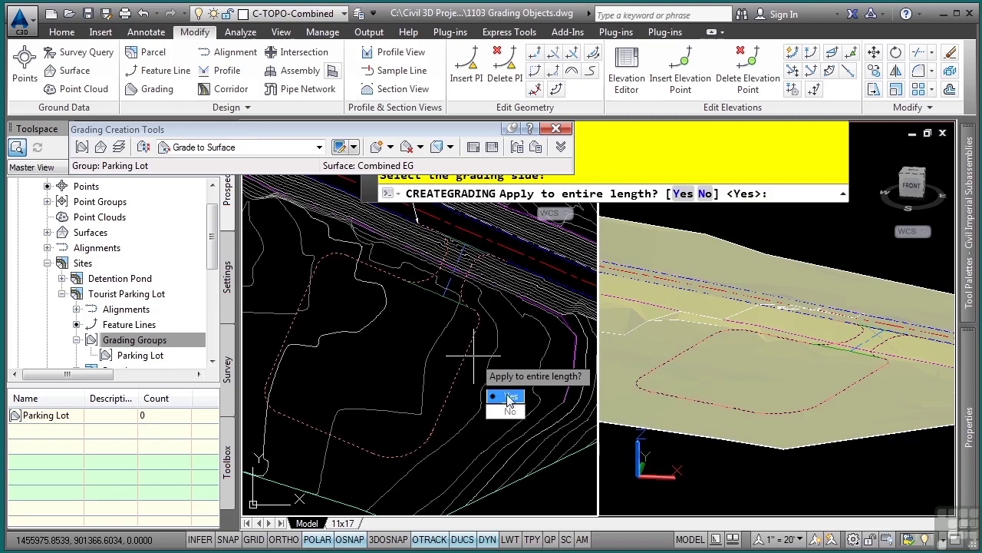
pyautogui.click(511, 395)
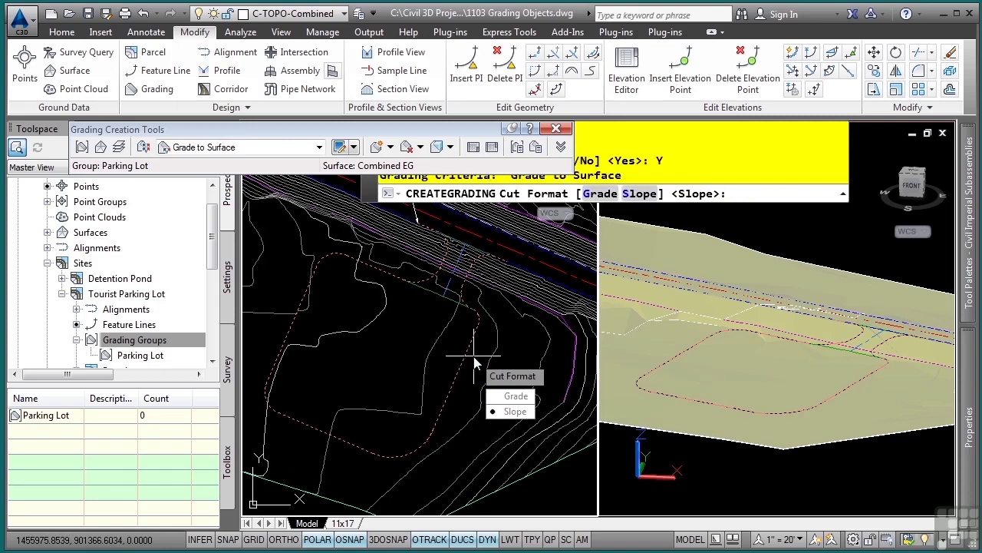
pyautogui.press('Return')
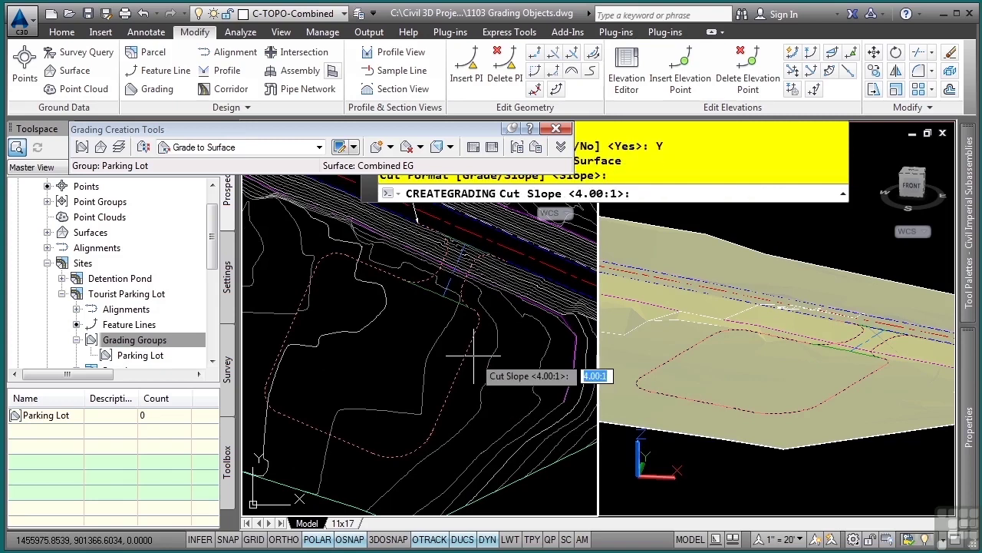
pyautogui.press('Return')
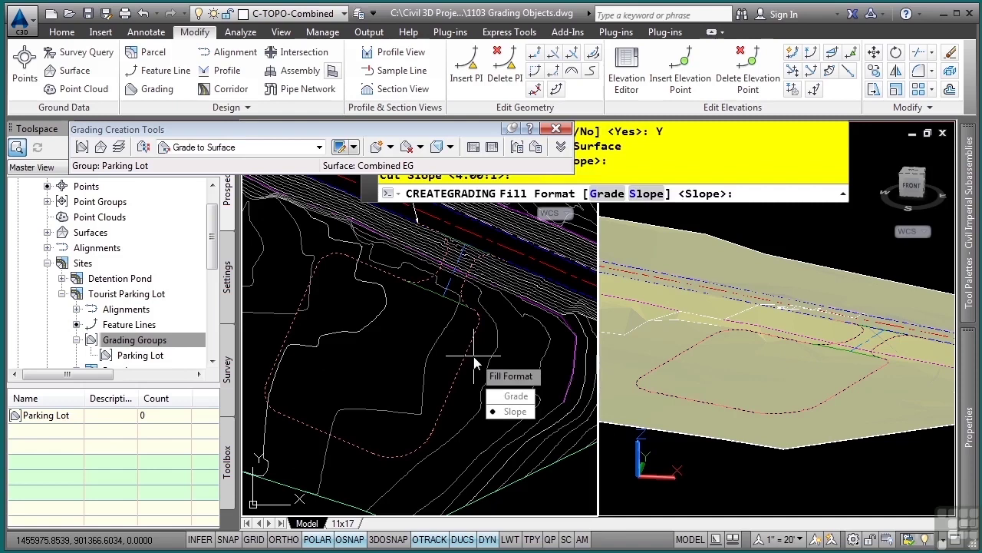
pyautogui.press('Return')
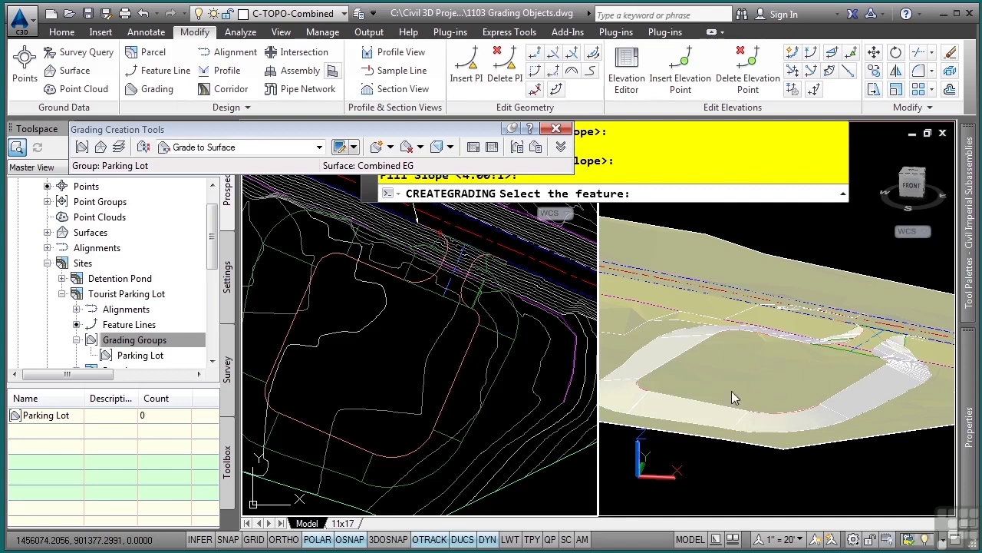
pyautogui.scroll(-1, 737, 380)
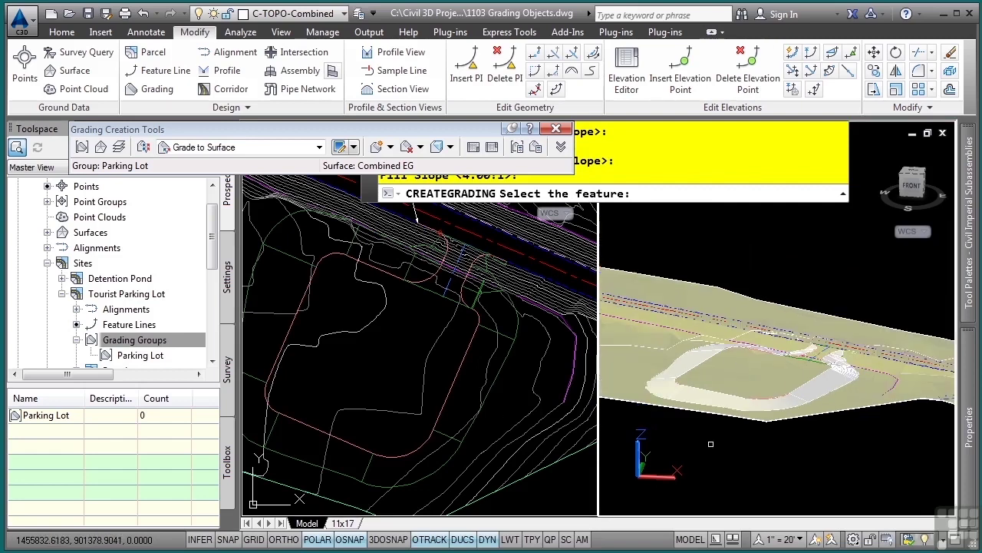
pyautogui.keyDown('shift'); pyautogui.moveTo(721, 427); pyautogui.dragTo(685, 343, button='middle'); pyautogui.keyUp('shift')
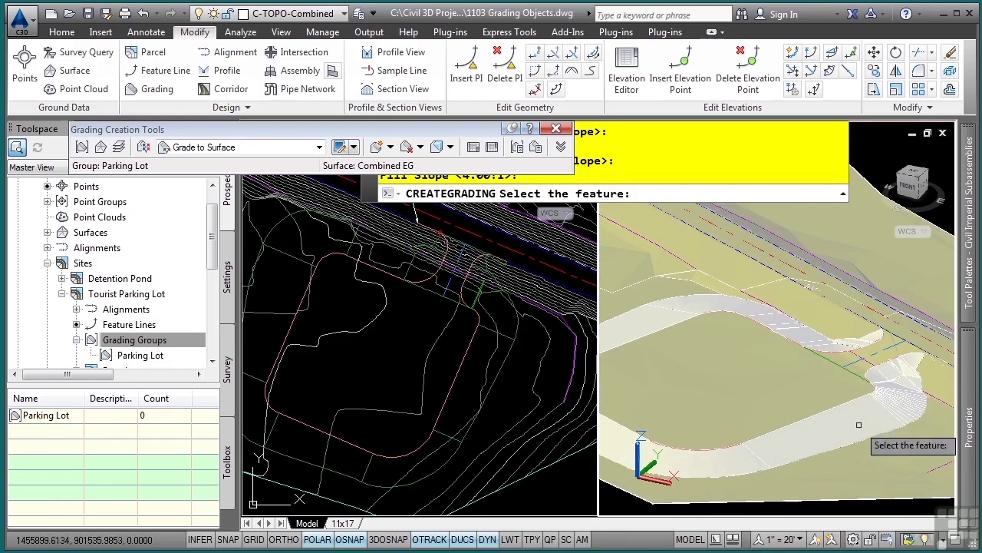
pyautogui.scroll(2, 841, 407)
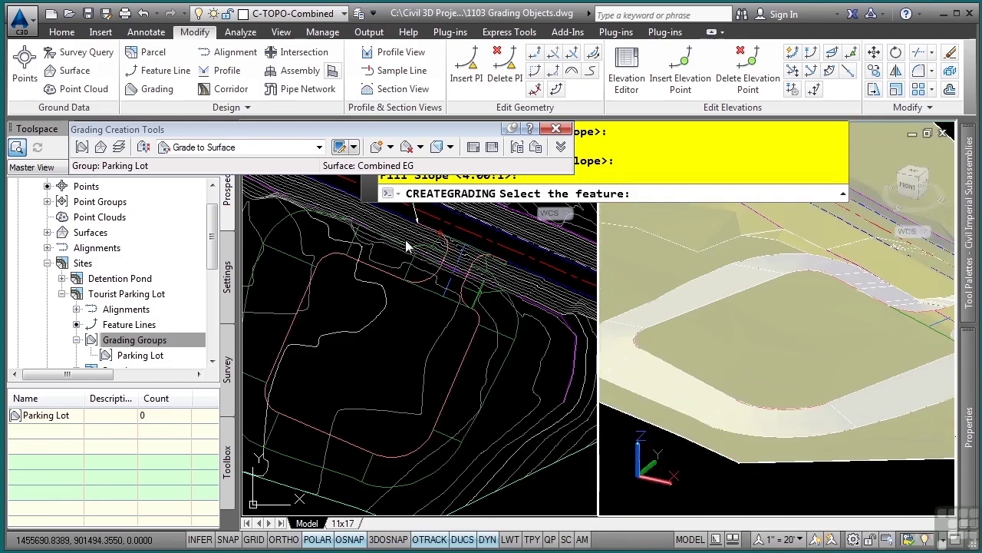
# Edit the parking-lot grading, changing its cut and fill slopes to 2:1.
pyautogui.click(422, 146)
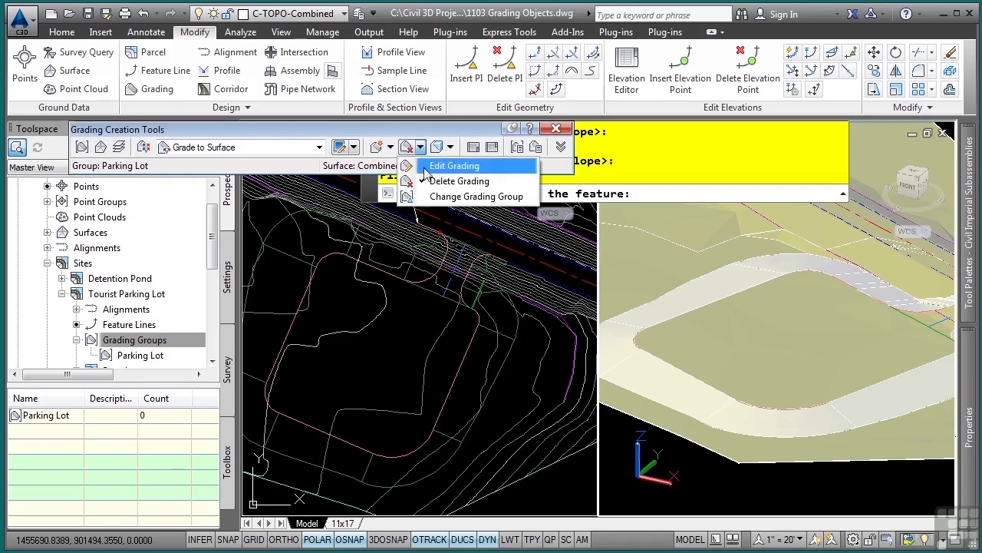
pyautogui.click(453, 166)
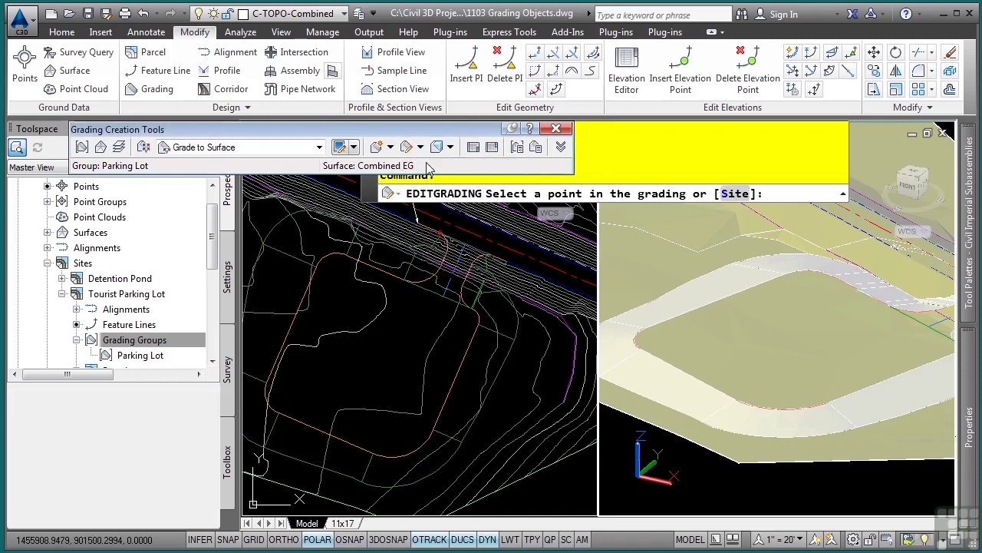
pyautogui.click(471, 352)
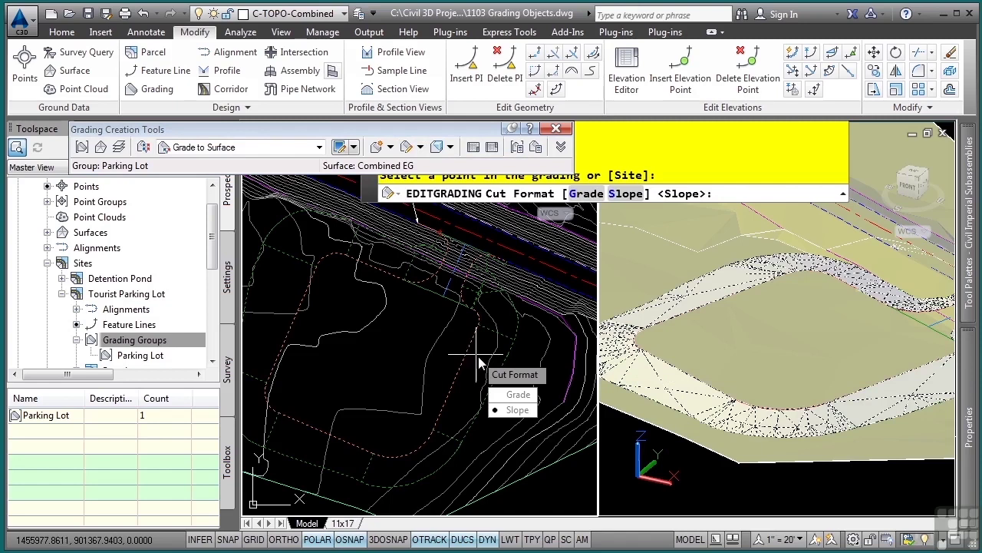
pyautogui.press('Return')
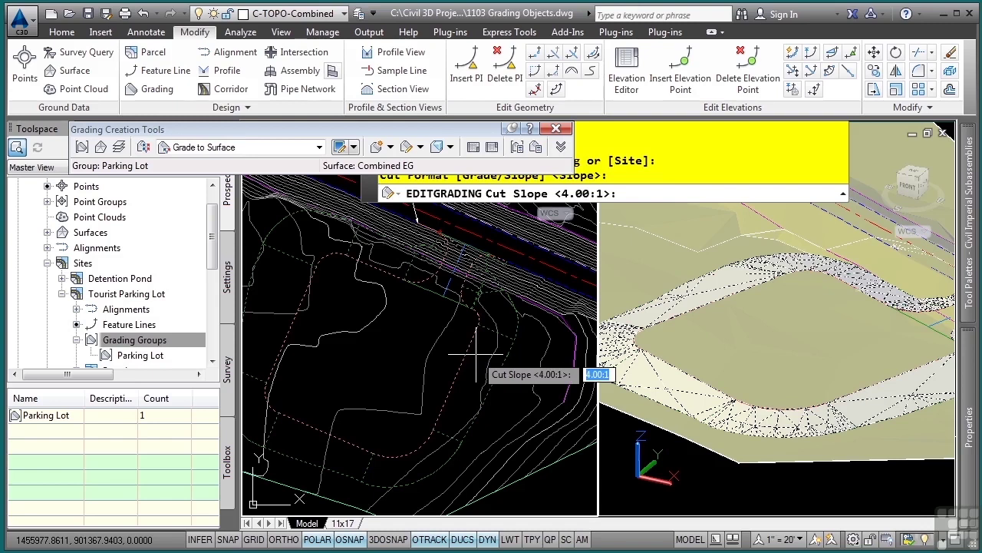
pyautogui.write('2')
pyautogui.press('Return')
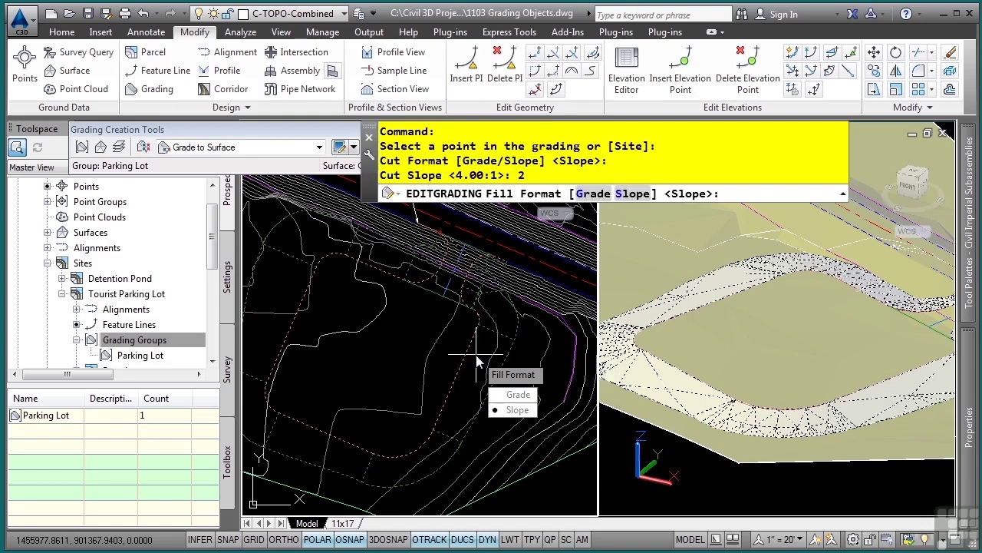
pyautogui.press('Return')
pyautogui.write('2')
pyautogui.press('Return')
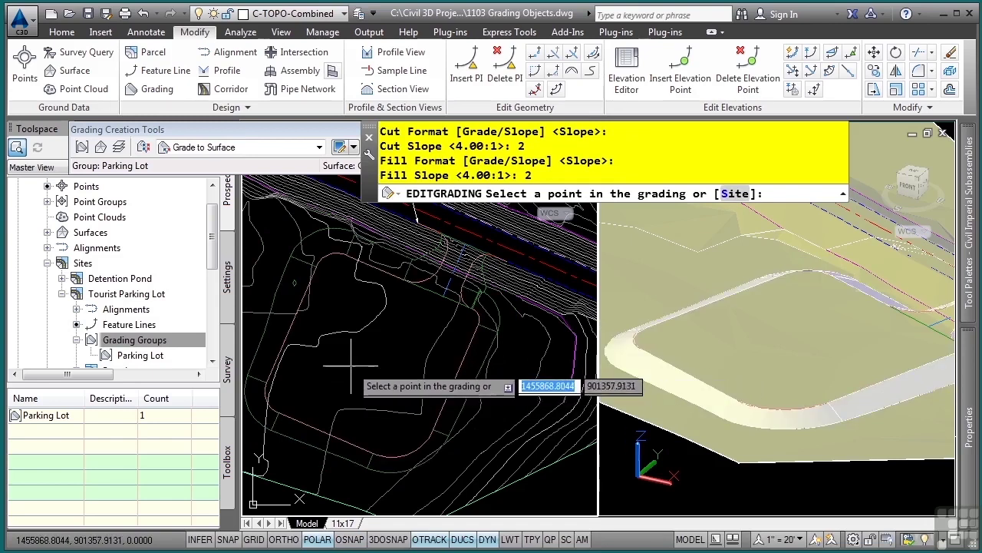
pyautogui.press('Escape')
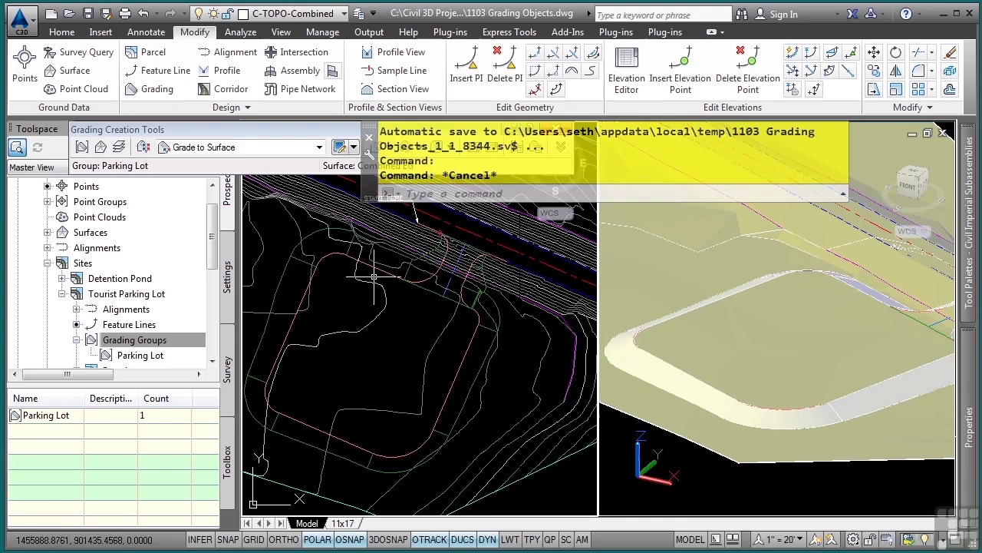
# Zoom to the lot entrance and select the Driveway CL and second driveway feature lines.
pyautogui.scroll(4, 442, 264)
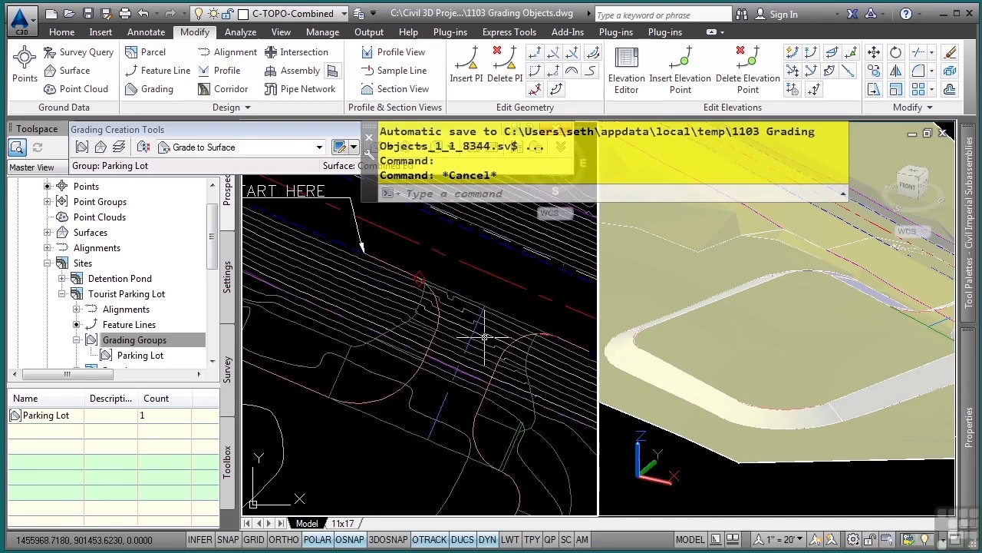
pyautogui.click(416, 445)
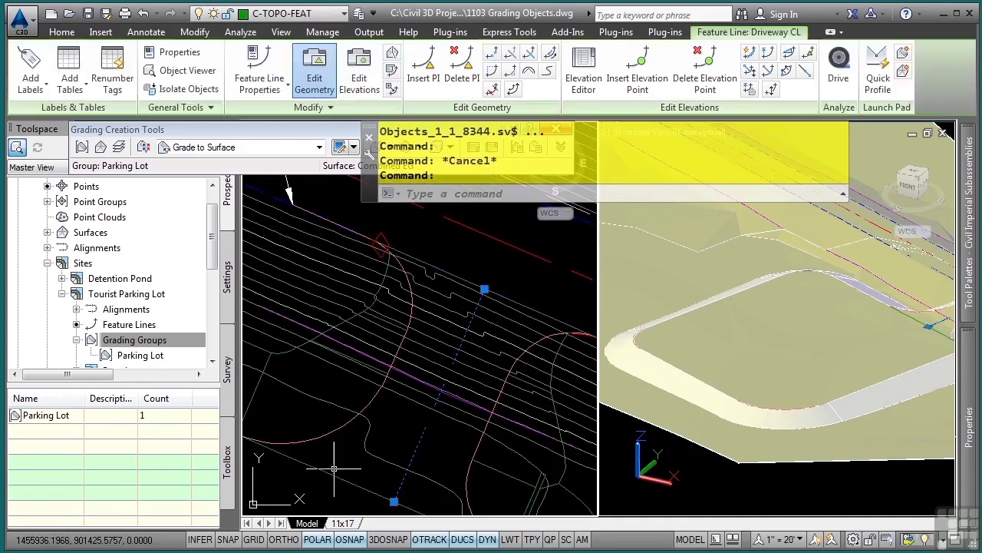
pyautogui.click(503, 282)
pyautogui.scroll(2, 480, 268)
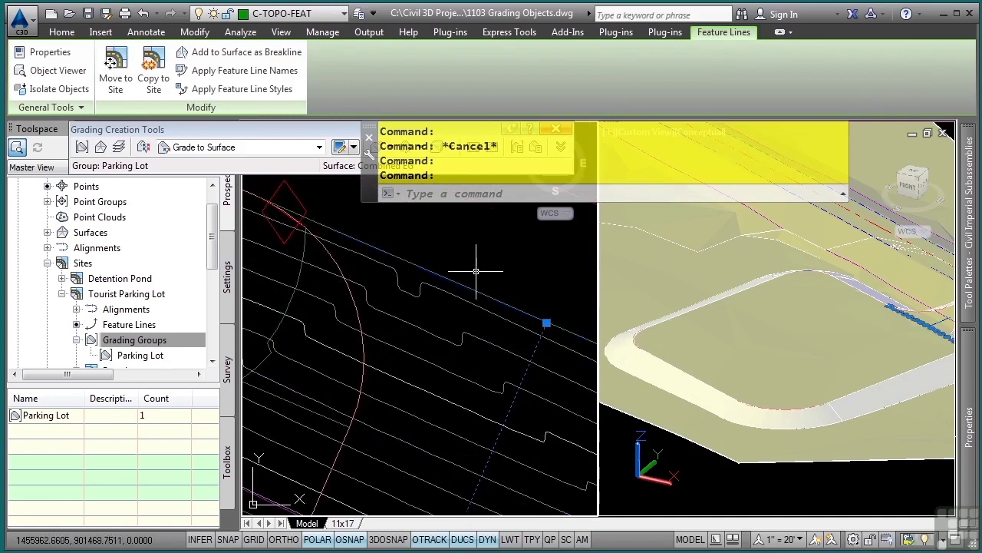
pyautogui.scroll(-1, 482, 288)
pyautogui.scroll(-3, 450, 383)
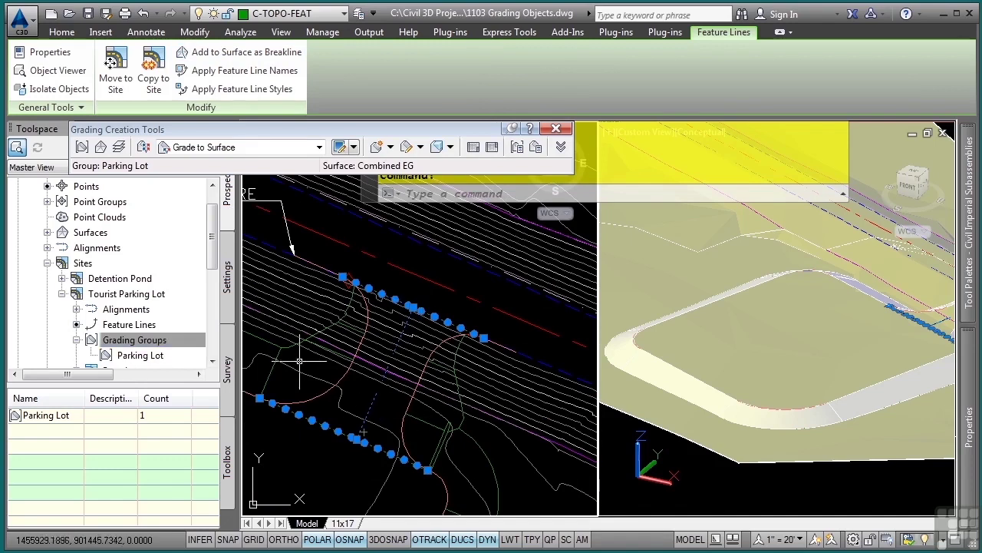
# Make the Parking Lot grading group auto-create a Parking Lot surface, with Combined EG as volume base.
pyautogui.click(158, 339)
pyautogui.scroll(-1, 162, 332)
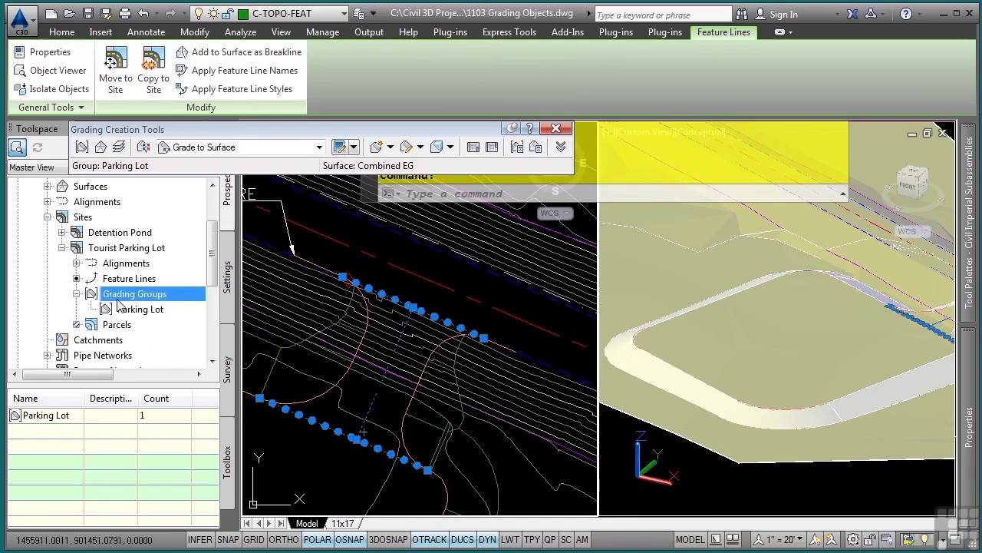
pyautogui.rightClick(141, 309)
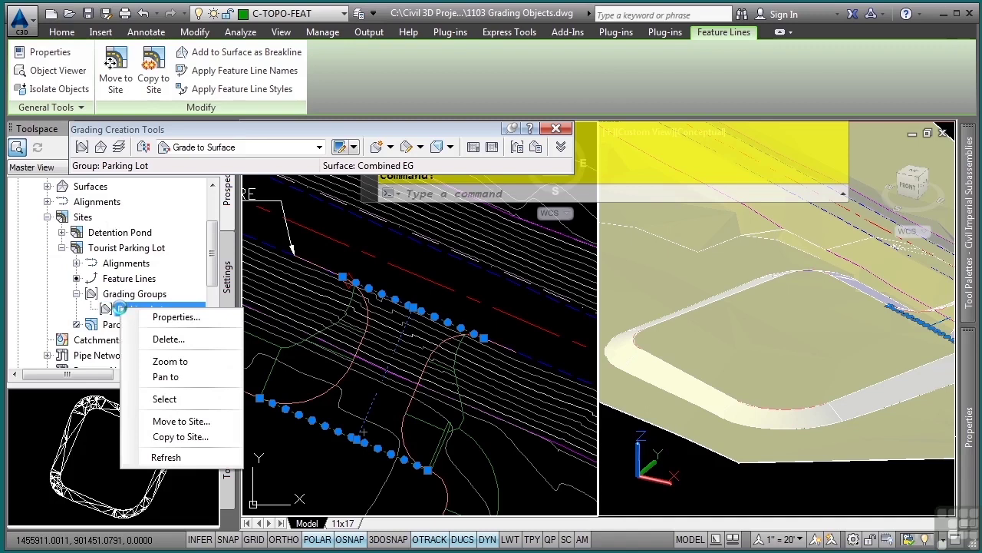
pyautogui.click(171, 316)
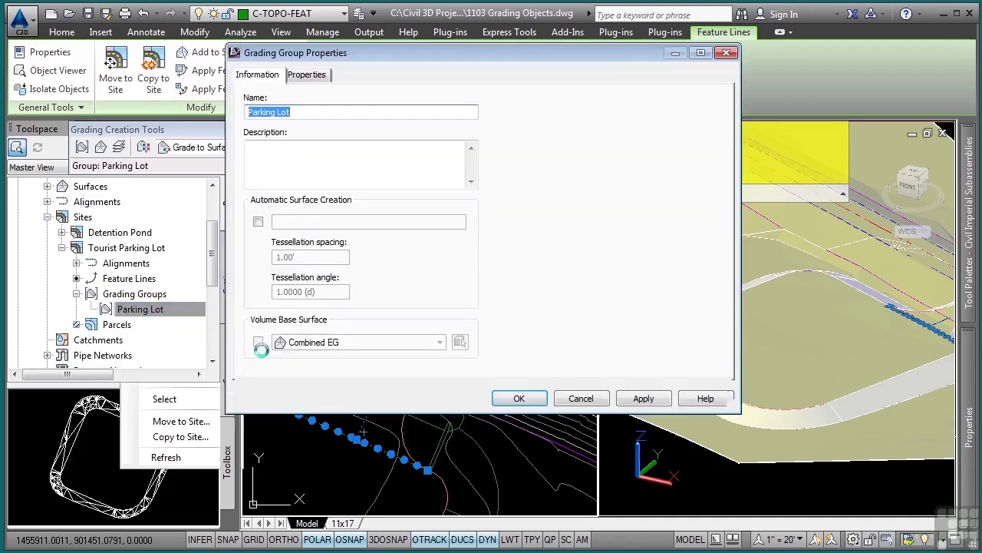
pyautogui.click(262, 225)
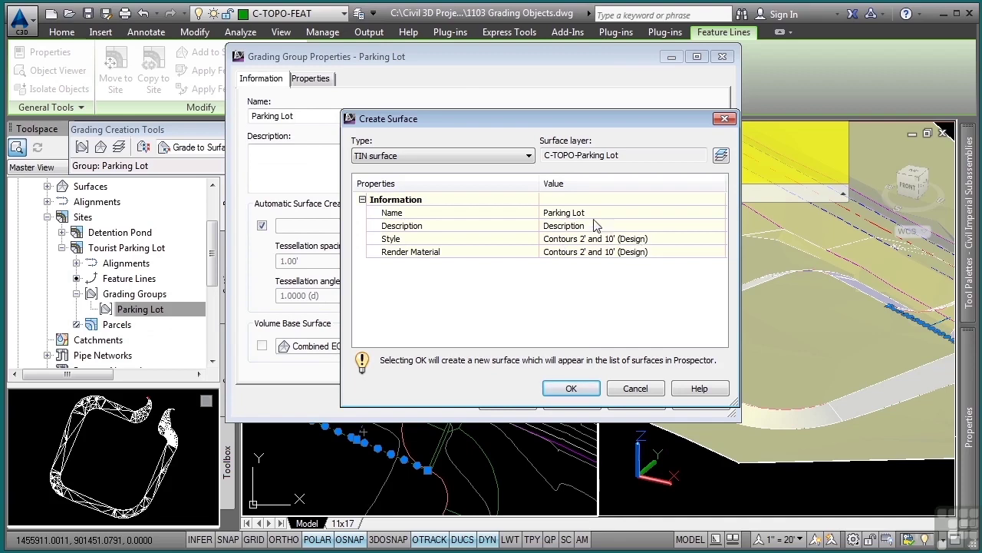
pyautogui.click(573, 388)
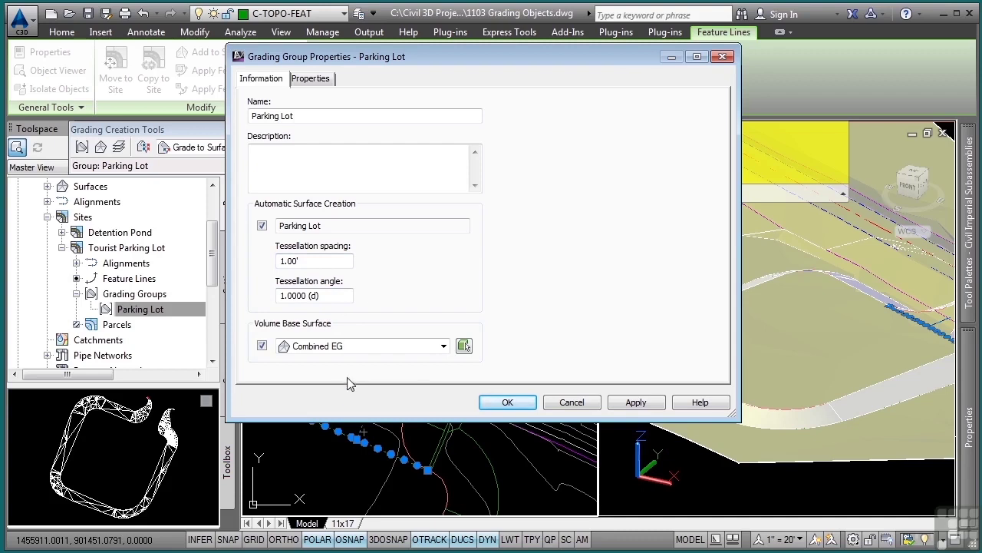
# Apply the grading group properties to build the Parking Lot surface, then pan to the driveway entrance.
pyautogui.click(508, 405)
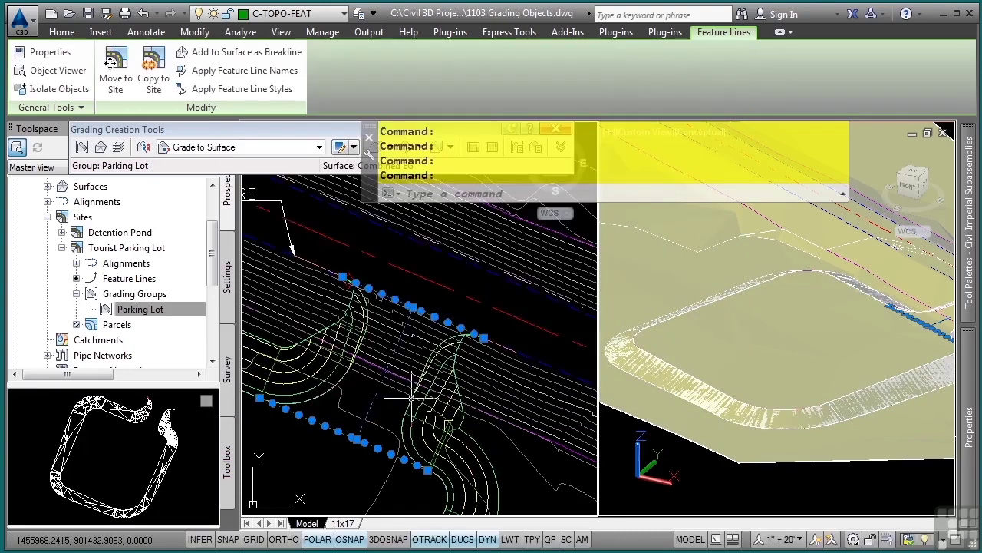
pyautogui.scroll(-5, 435, 371)
pyautogui.scroll(2, 435, 372)
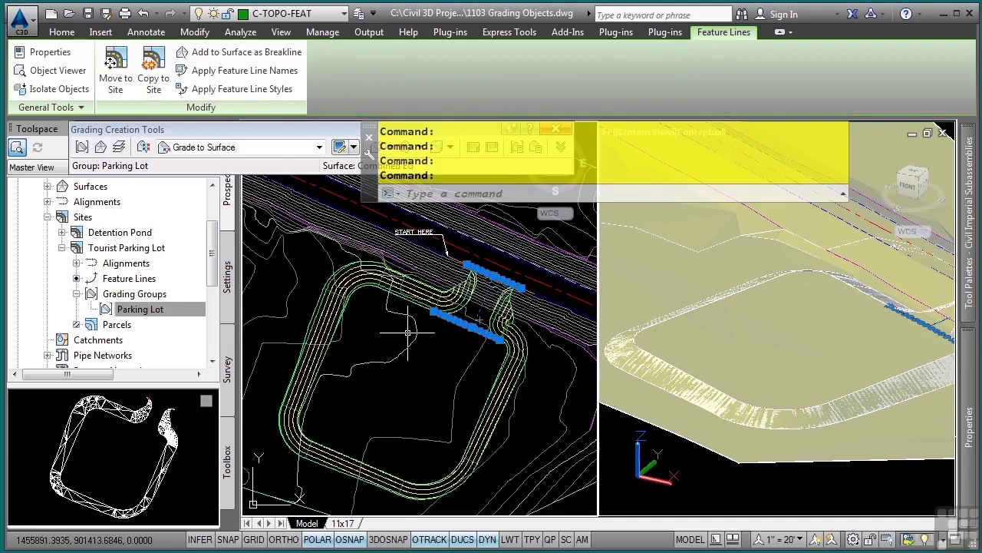
pyautogui.scroll(2, 480, 322)
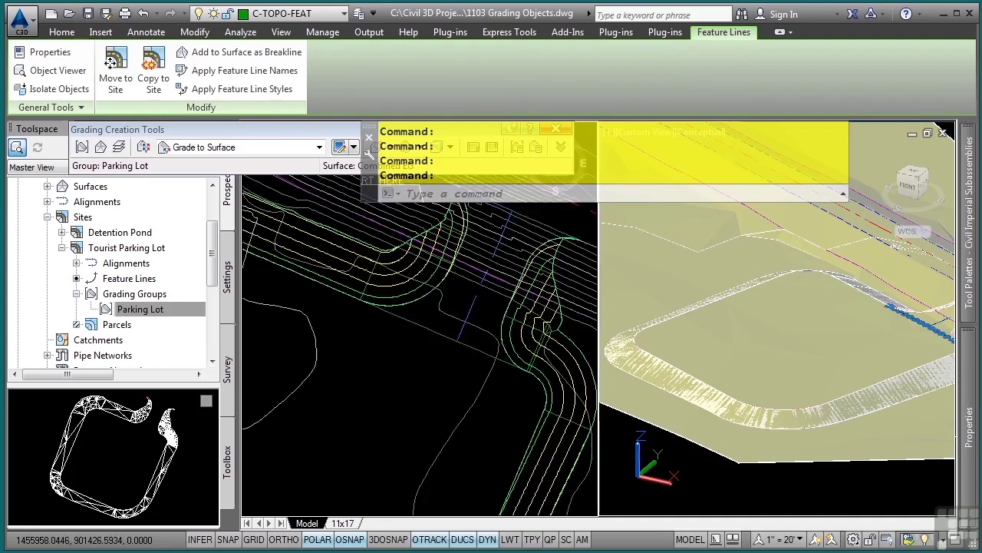
pyautogui.moveTo(497, 260); pyautogui.dragTo(485, 312, button='middle')
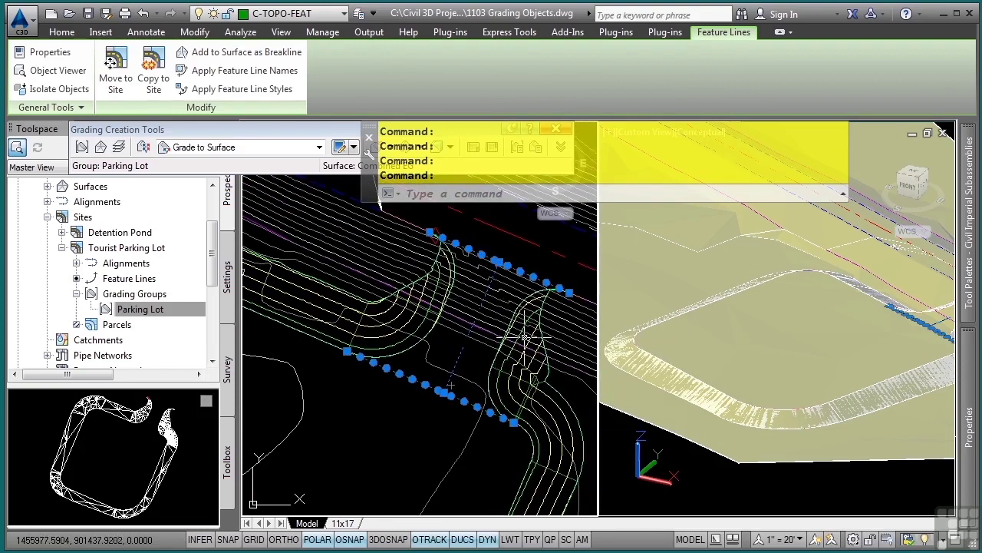
# Add the two driveway feature lines to Parking Lot as 'Feature Lines' breaklines, 1.00' supplementing distance.
pyautogui.click(221, 52)
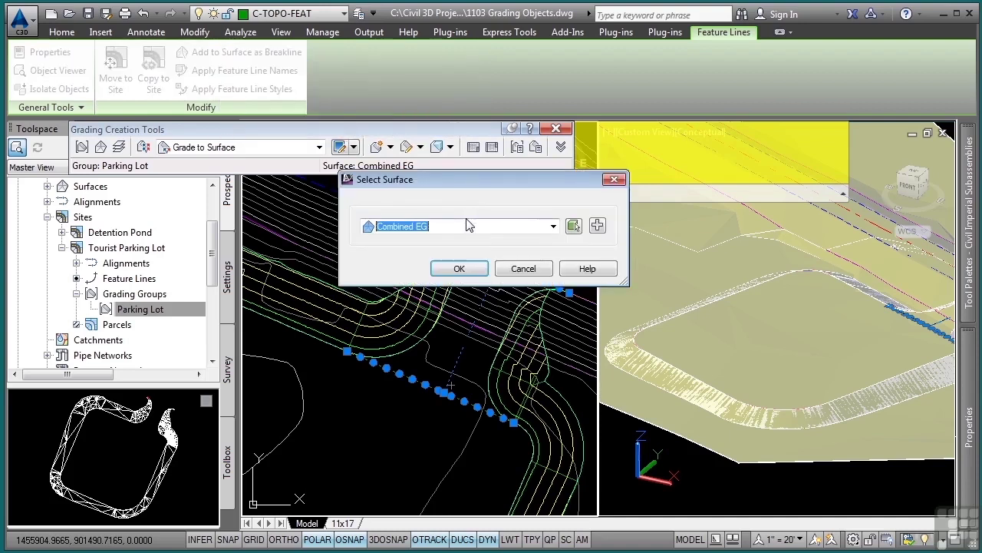
pyautogui.click(470, 225)
pyautogui.click(414, 278)
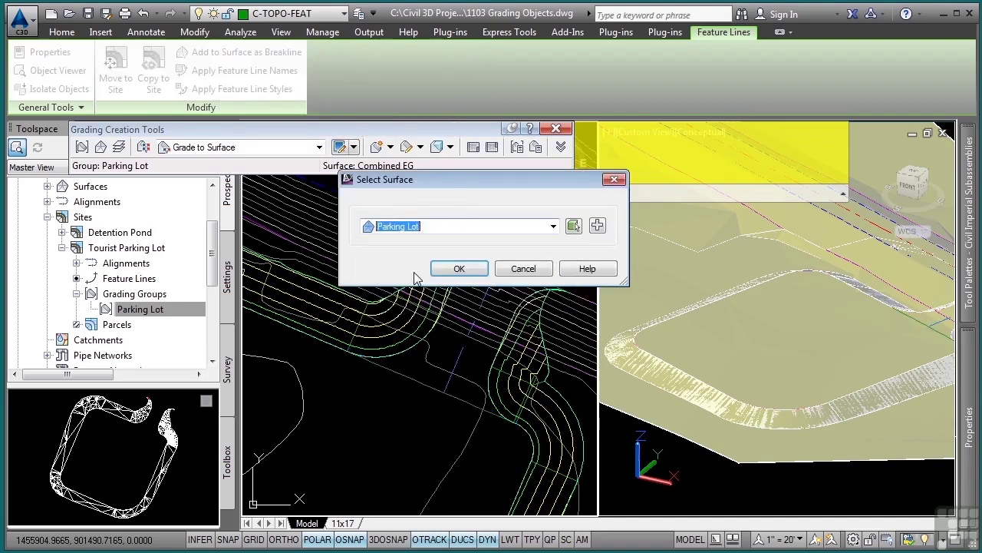
pyautogui.click(457, 269)
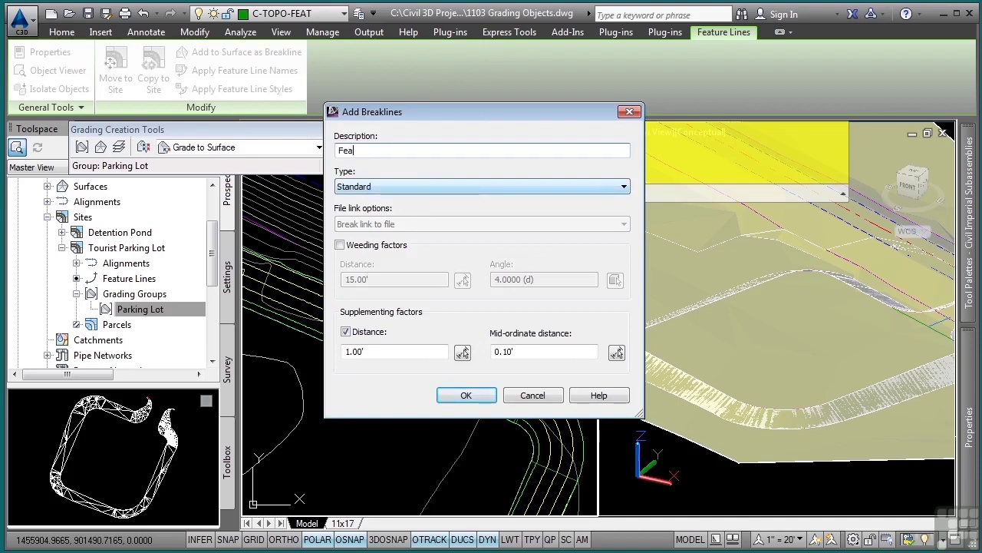
pyautogui.click(365, 351)
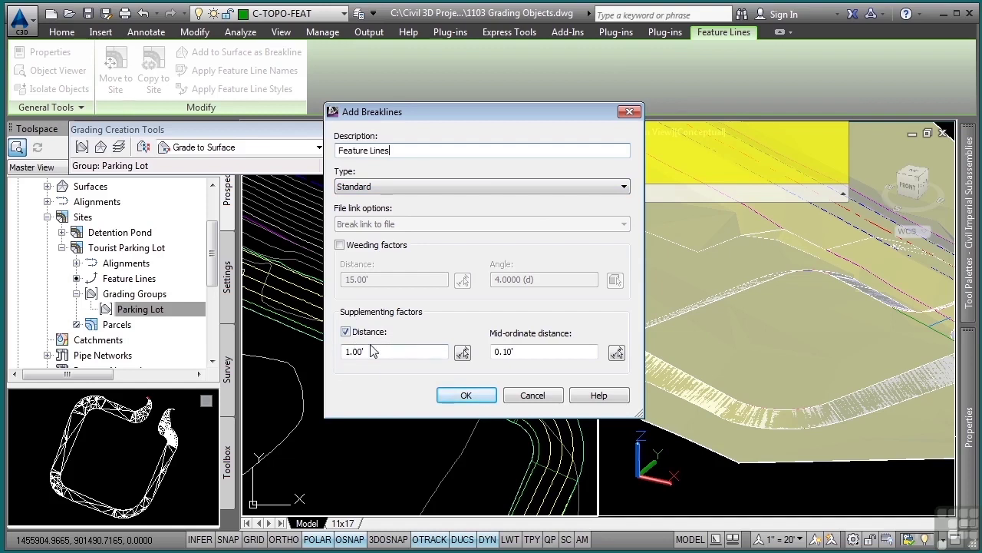
pyautogui.doubleClick(361, 352)
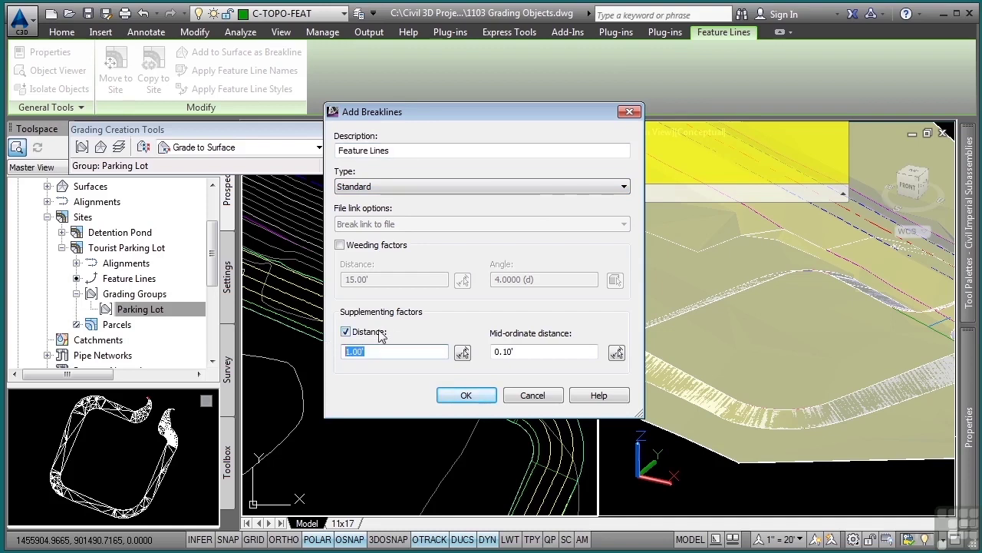
pyautogui.click(465, 394)
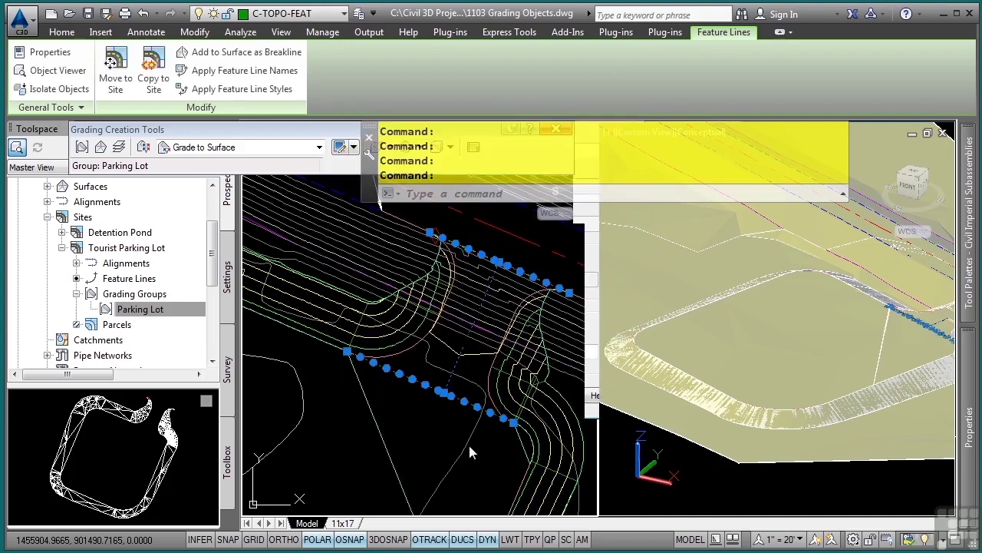
pyautogui.press('Escape')
pyautogui.press('Escape')
pyautogui.click(449, 350)
pyautogui.rightClick(418, 410)
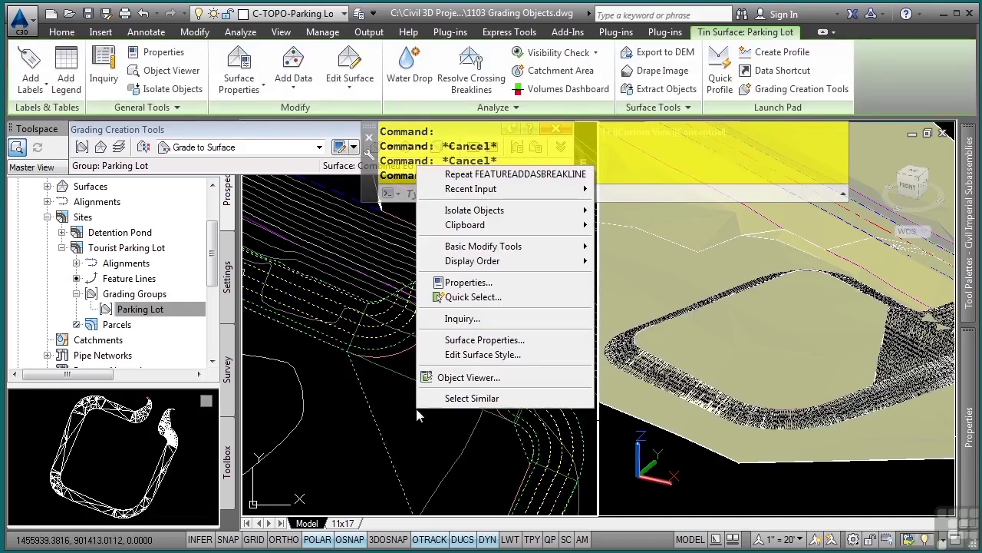
pyautogui.click(451, 378)
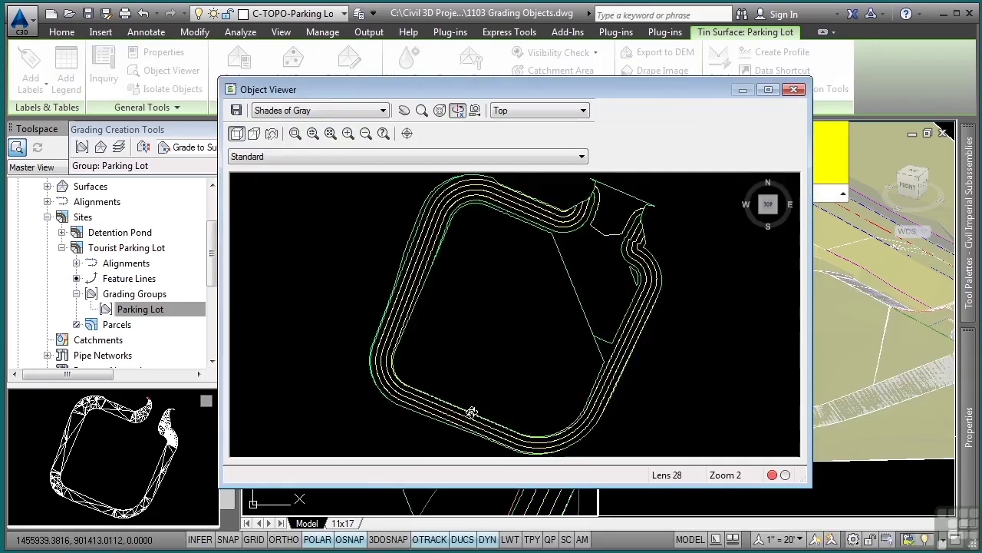
pyautogui.moveTo(466, 414)
pyautogui.mouseDown()
pyautogui.moveTo(493, 332)
pyautogui.moveTo(614, 315)
pyautogui.moveTo(634, 299)
pyautogui.mouseUp()
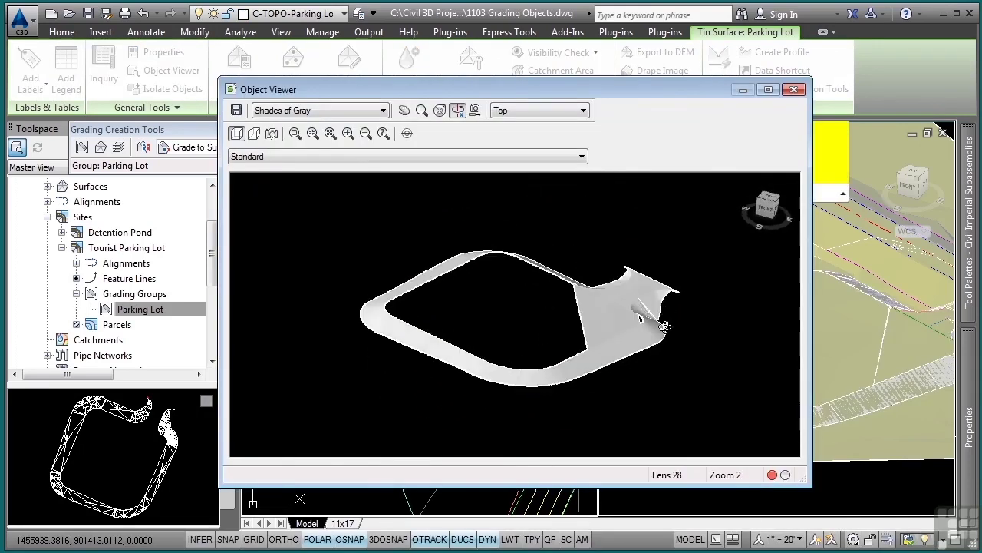
pyautogui.scroll(2, 664, 327)
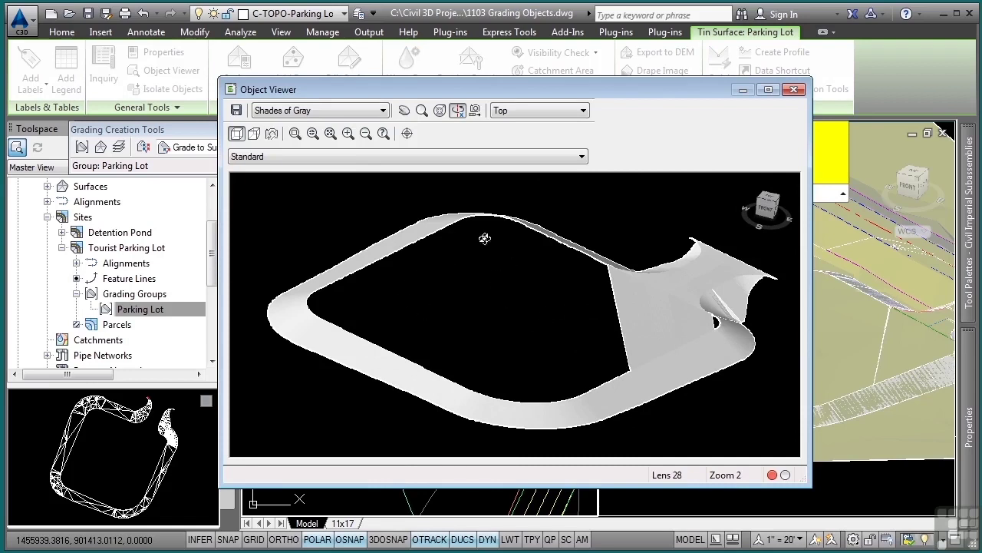
pyautogui.press('Escape')
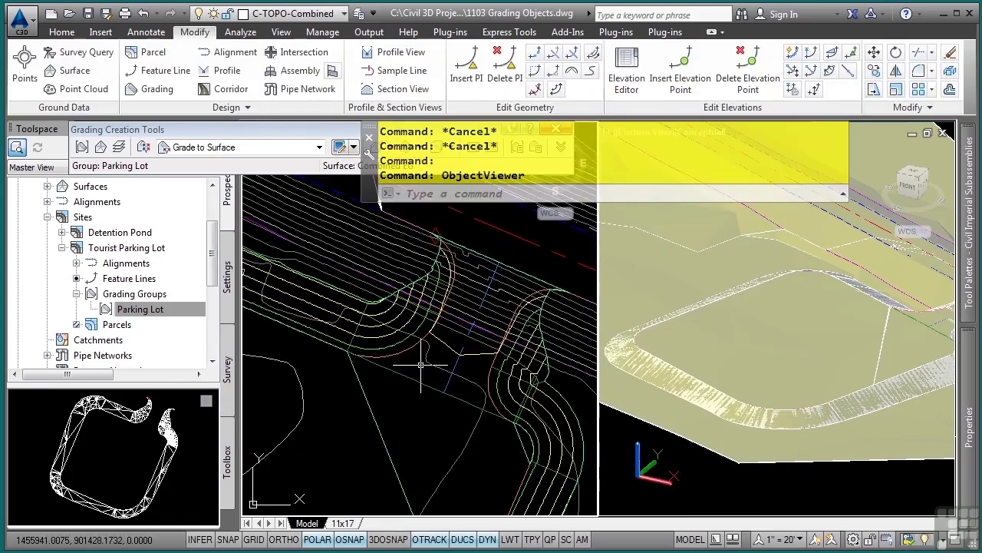
# Create a grading infill in the open interior of the parking-lot grading.
pyautogui.scroll(-3, 495, 311)
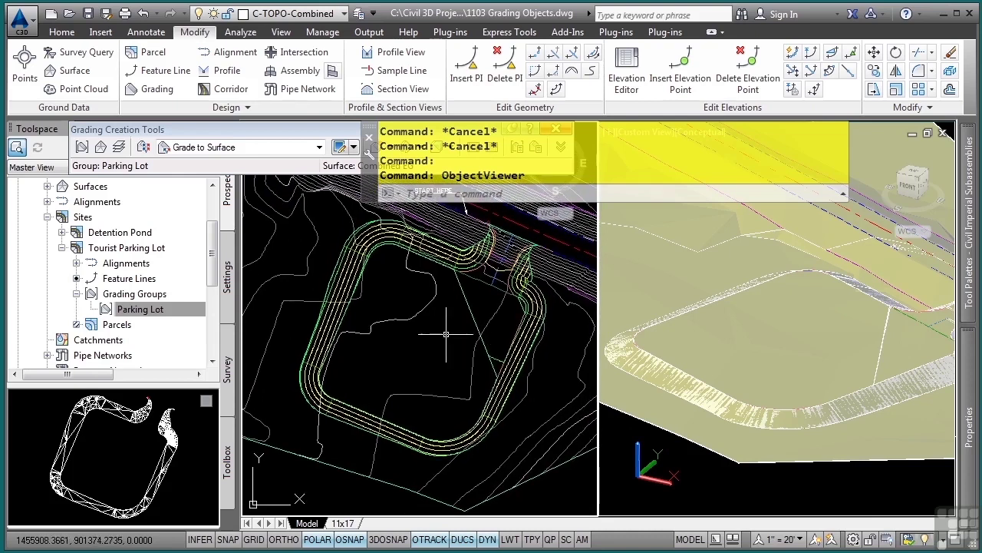
pyautogui.scroll(3, 377, 247)
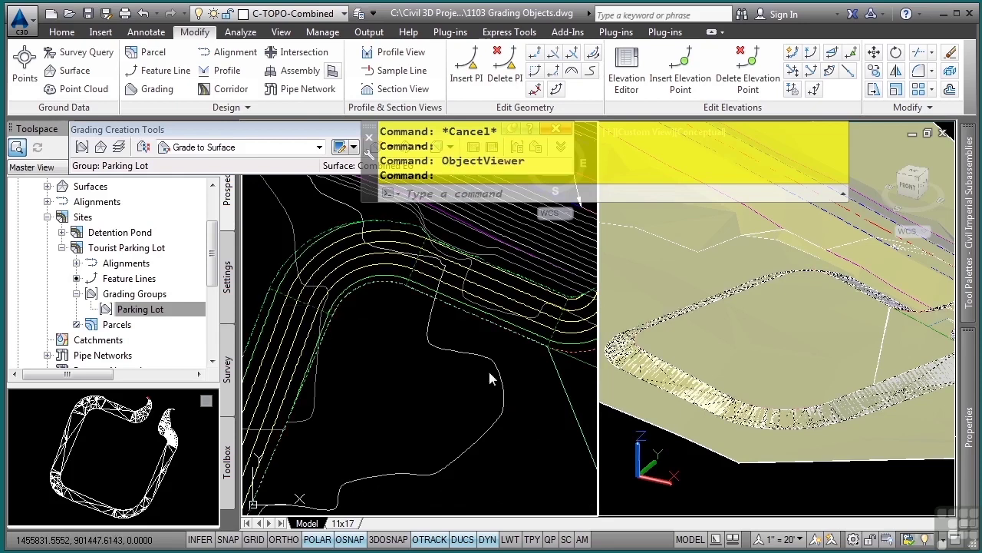
pyautogui.click(313, 305)
pyautogui.scroll(-3, 411, 330)
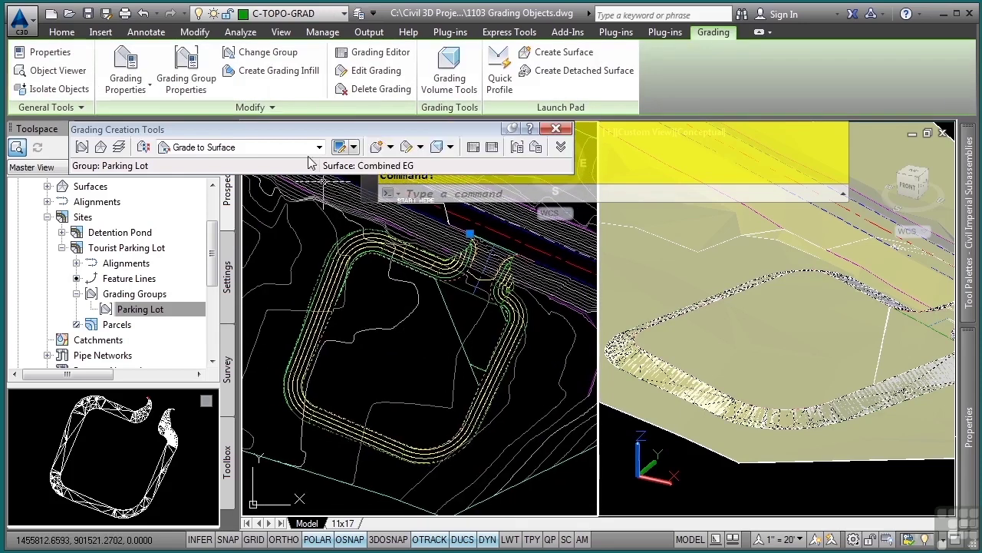
pyautogui.click(276, 70)
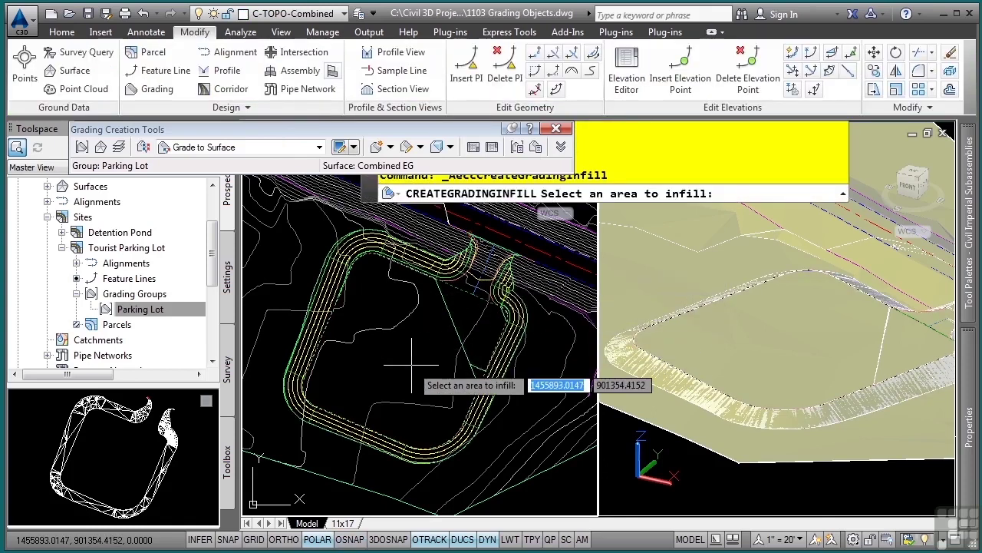
pyautogui.click(406, 355)
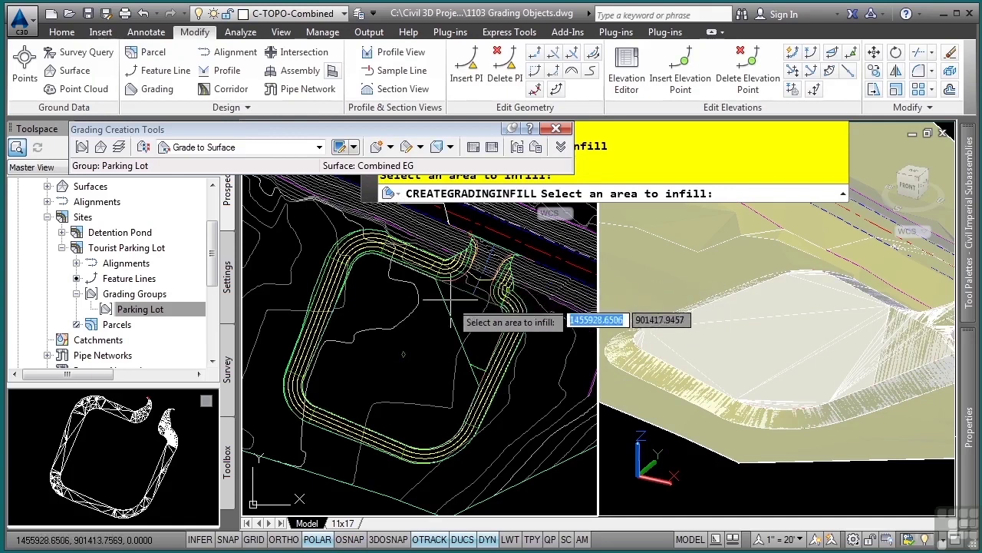
pyautogui.press('Return')
# Select the new infill grading to check it, then clear the selection.
pyautogui.click(433, 340)
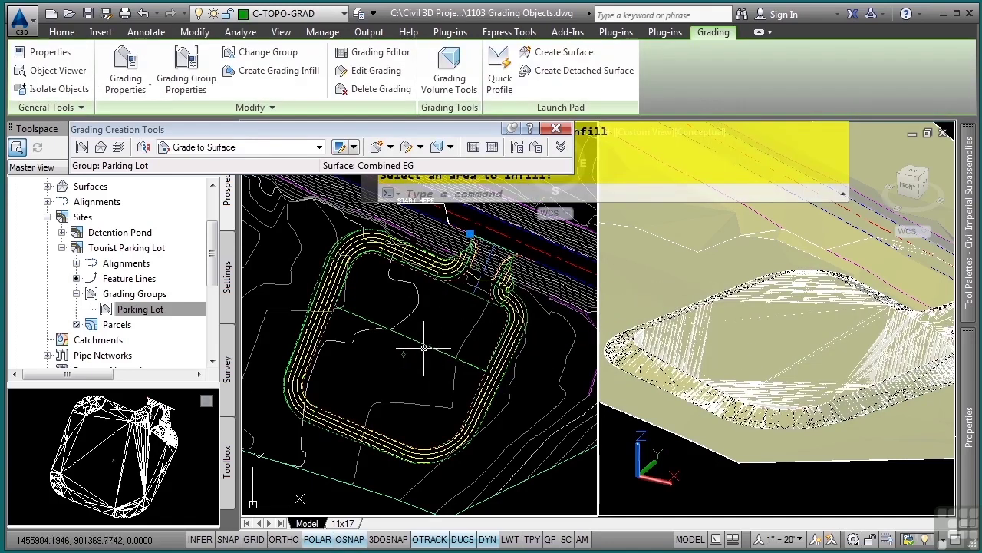
pyautogui.scroll(2, 449, 403)
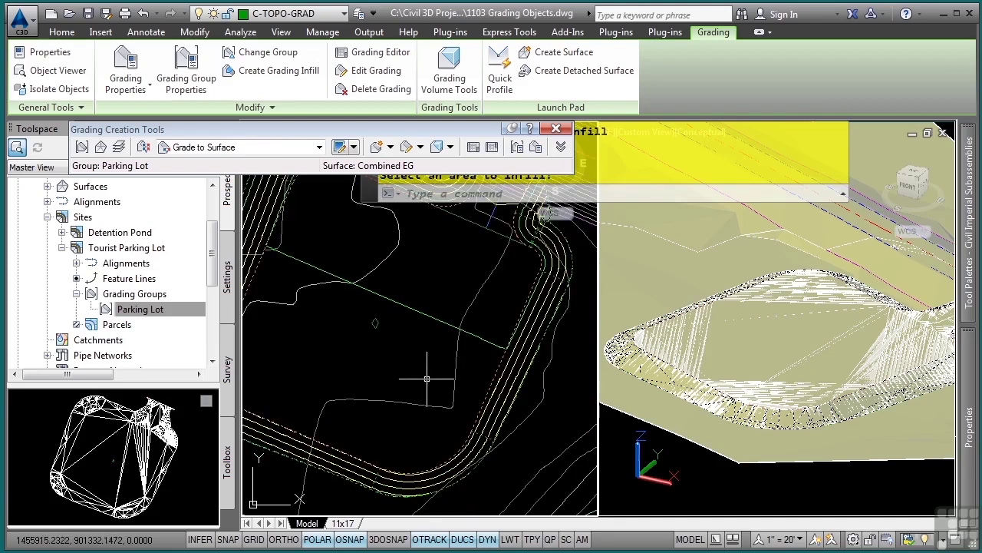
pyautogui.moveTo(424, 355)
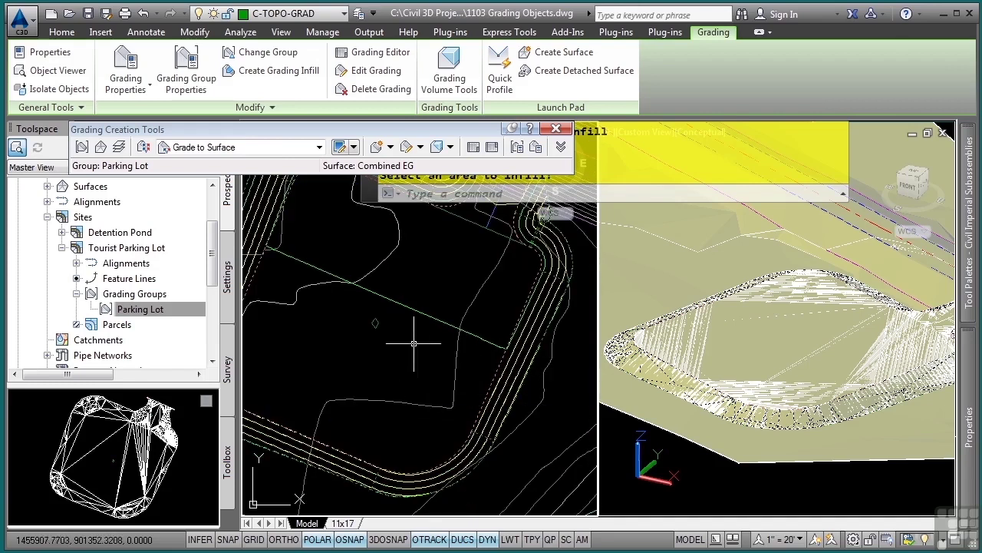
pyautogui.press('Escape')
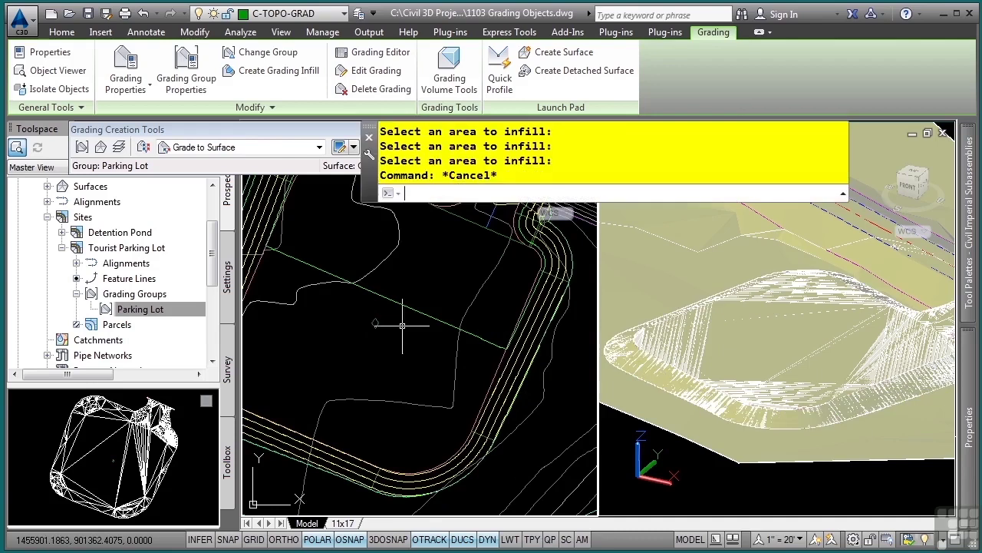
pyautogui.press('Escape')
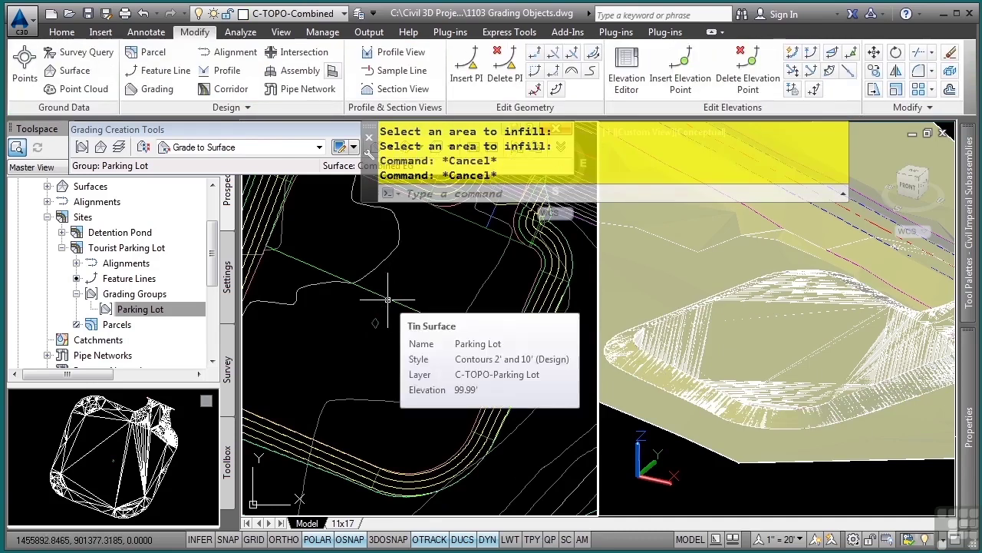
# Change the Parking Lot surface style to Triangles and Slope Arrows.
pyautogui.doubleClick(387, 300)
pyautogui.moveTo(972, 445)
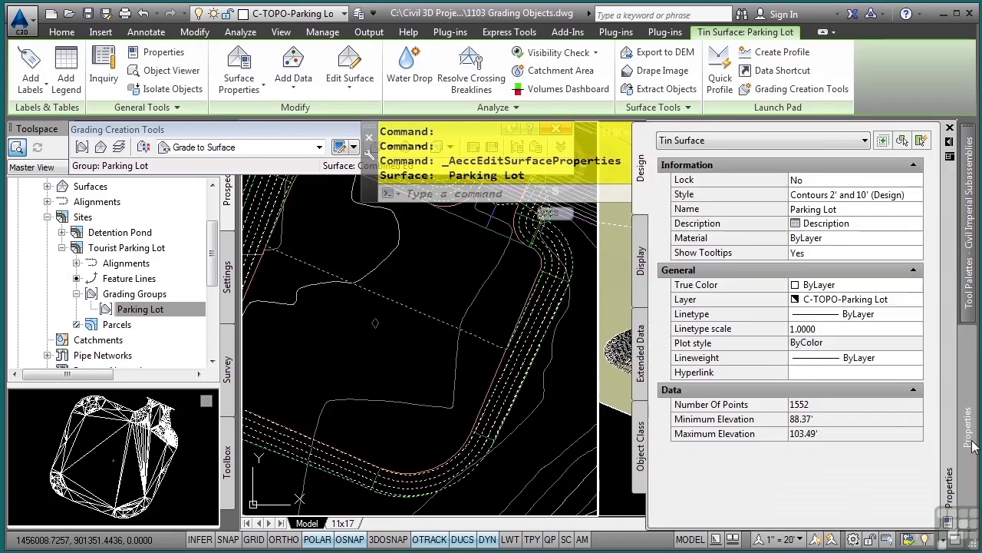
pyautogui.click(859, 198)
pyautogui.click(858, 197)
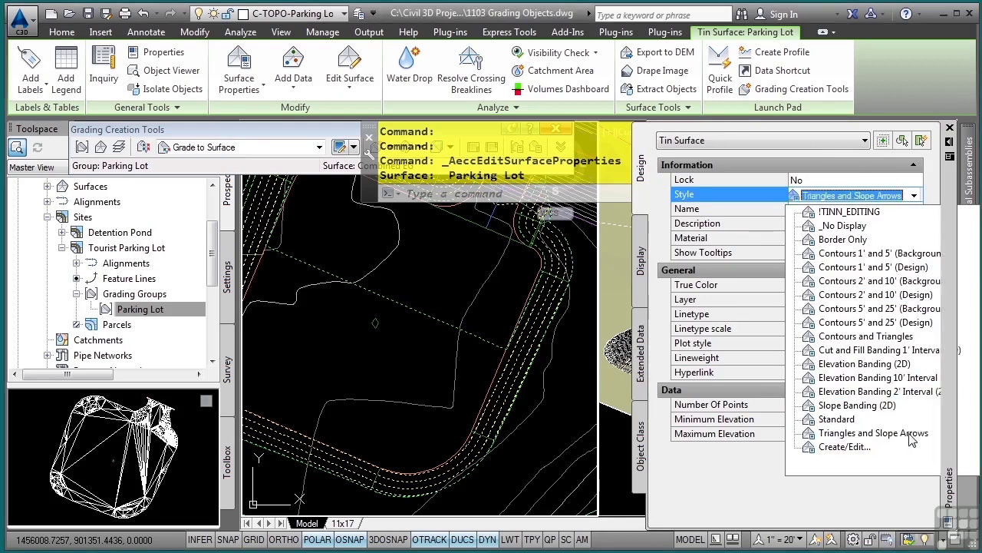
pyautogui.click(874, 433)
pyautogui.press('Escape')
pyautogui.press('Escape')
# Reselect the Parking Lot surface and reopen its surface style list.
pyautogui.scroll(6, 407, 431)
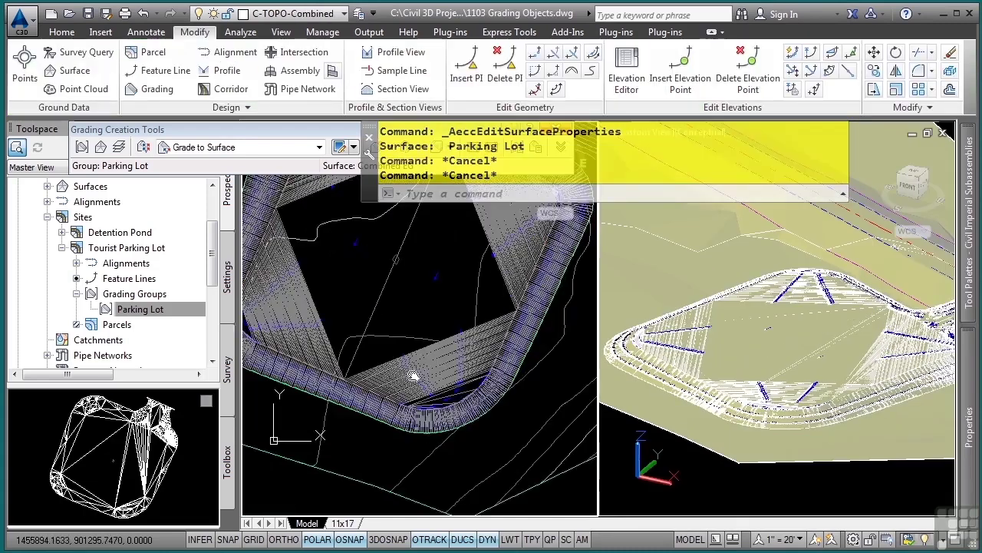
pyautogui.scroll(5, 408, 431)
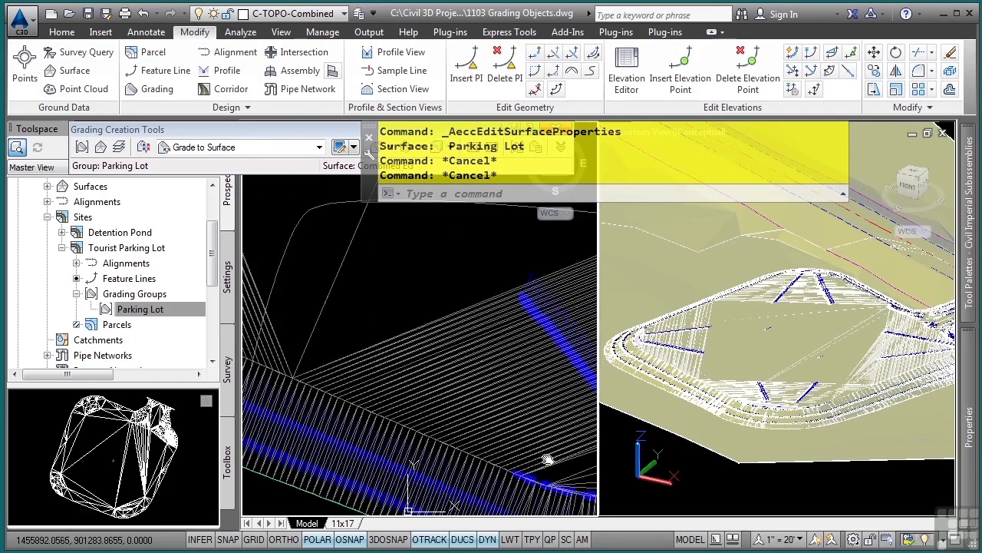
pyautogui.scroll(-6, 385, 320)
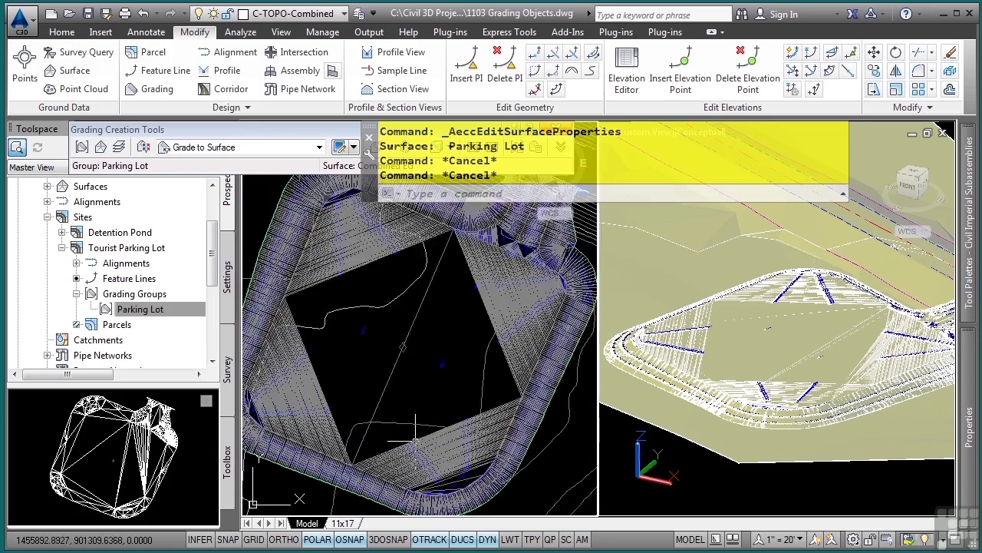
pyautogui.click(861, 315)
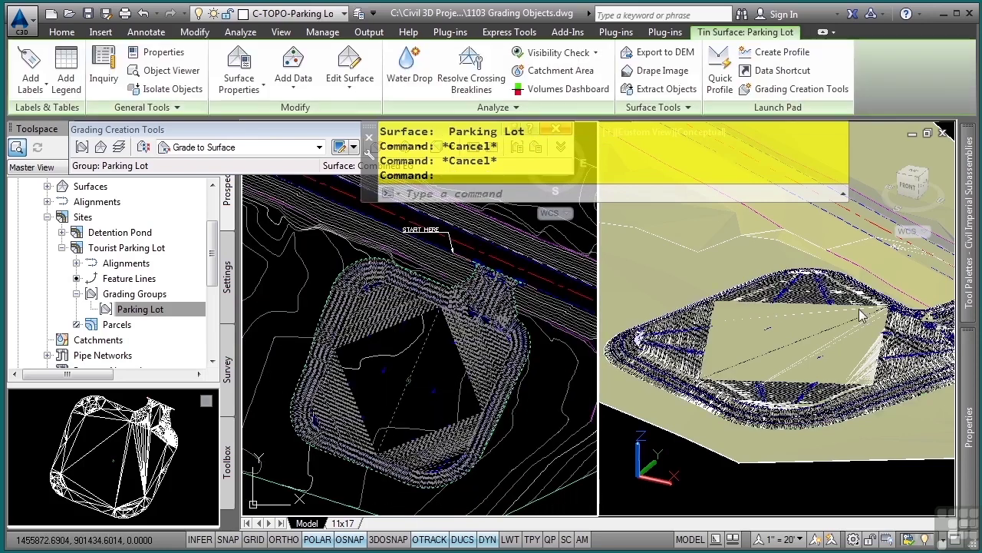
pyautogui.moveTo(966, 419)
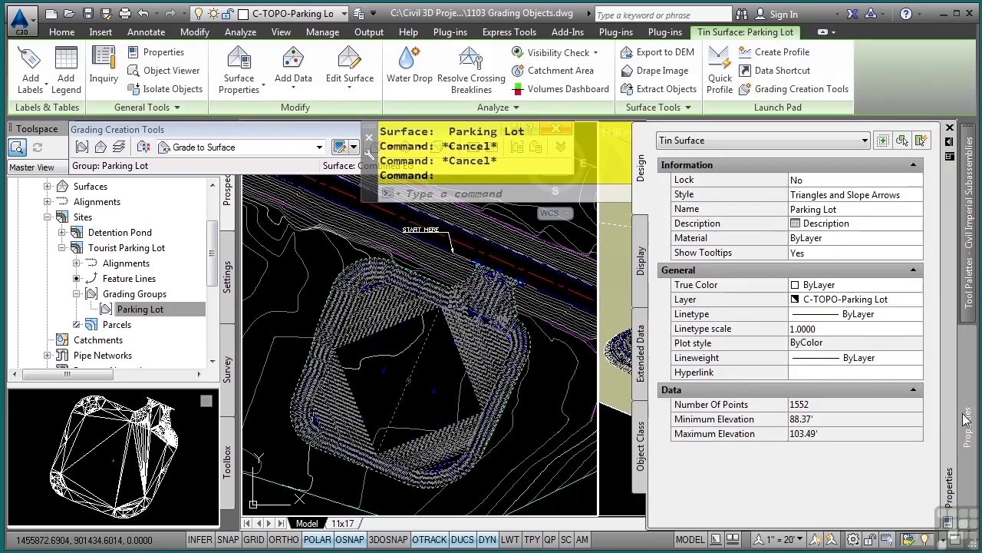
pyautogui.click(866, 196)
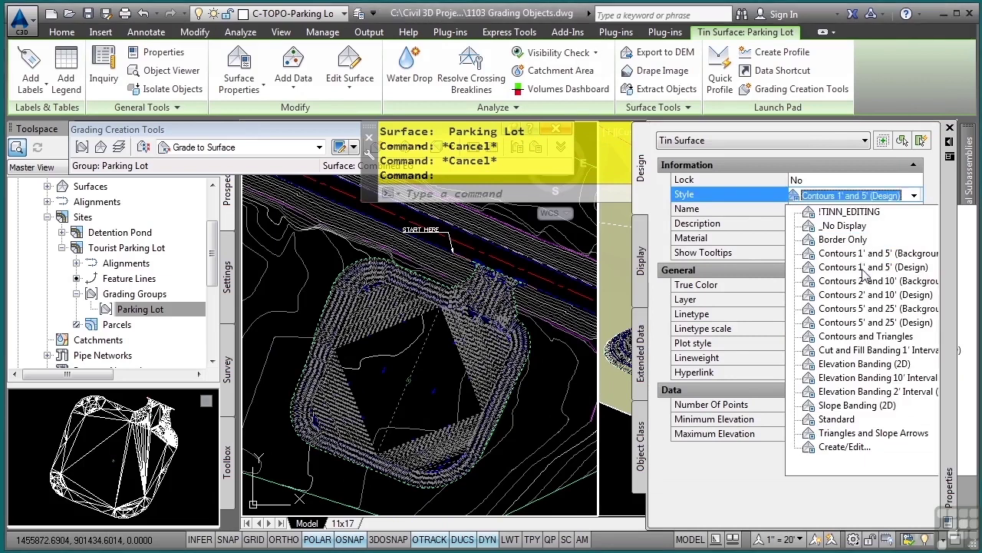